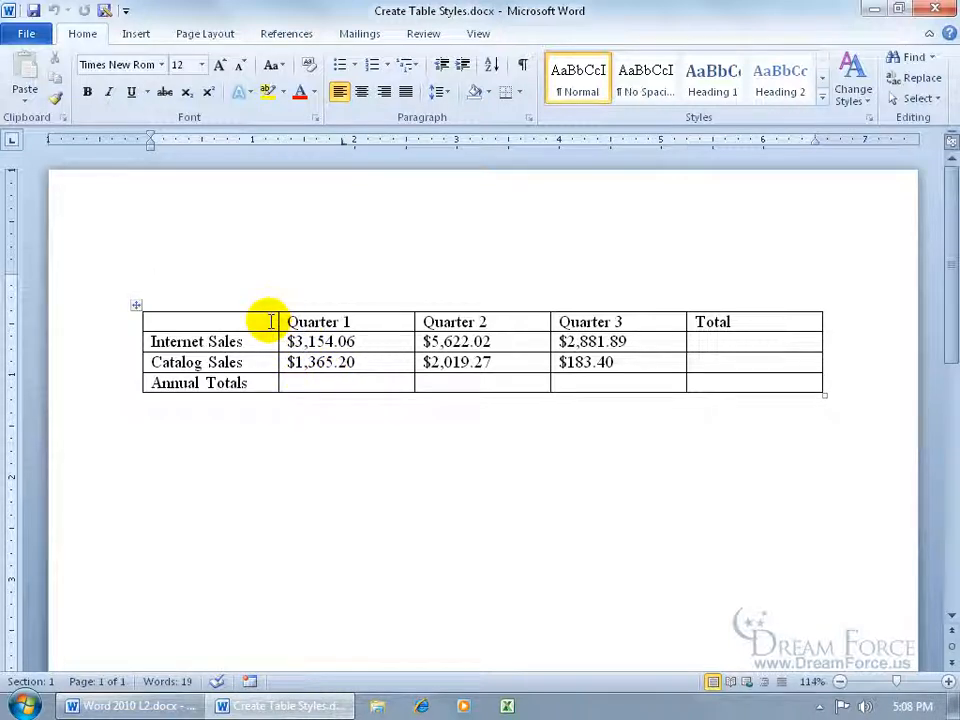
# Start a new table style from the sales table and name it Pithy, keeping Table as the style type.
pyautogui.click(270, 322)
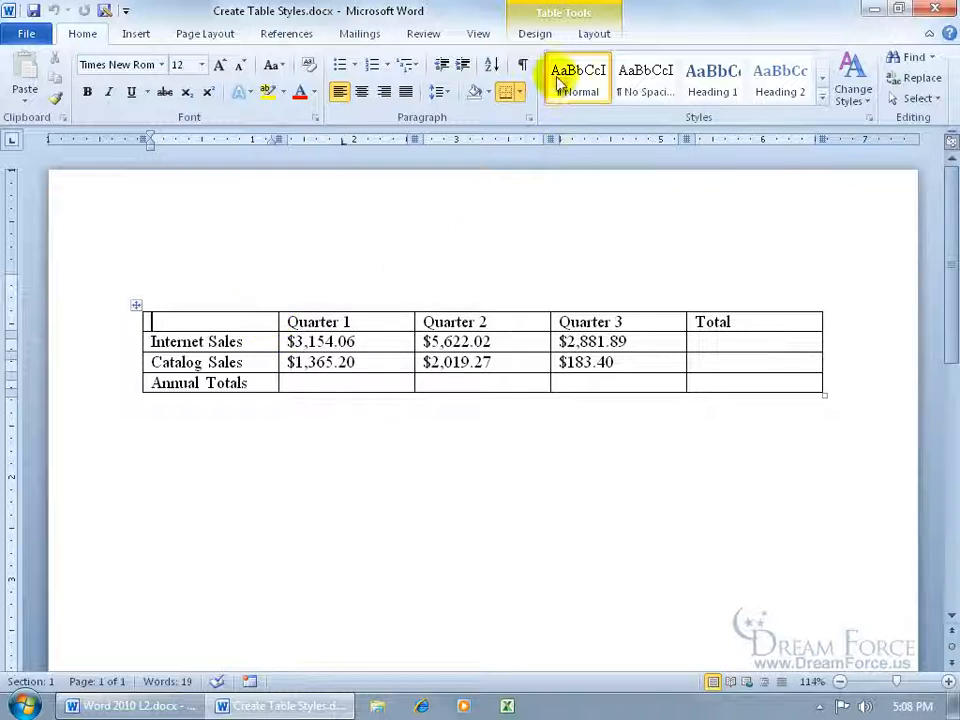
pyautogui.click(545, 36)
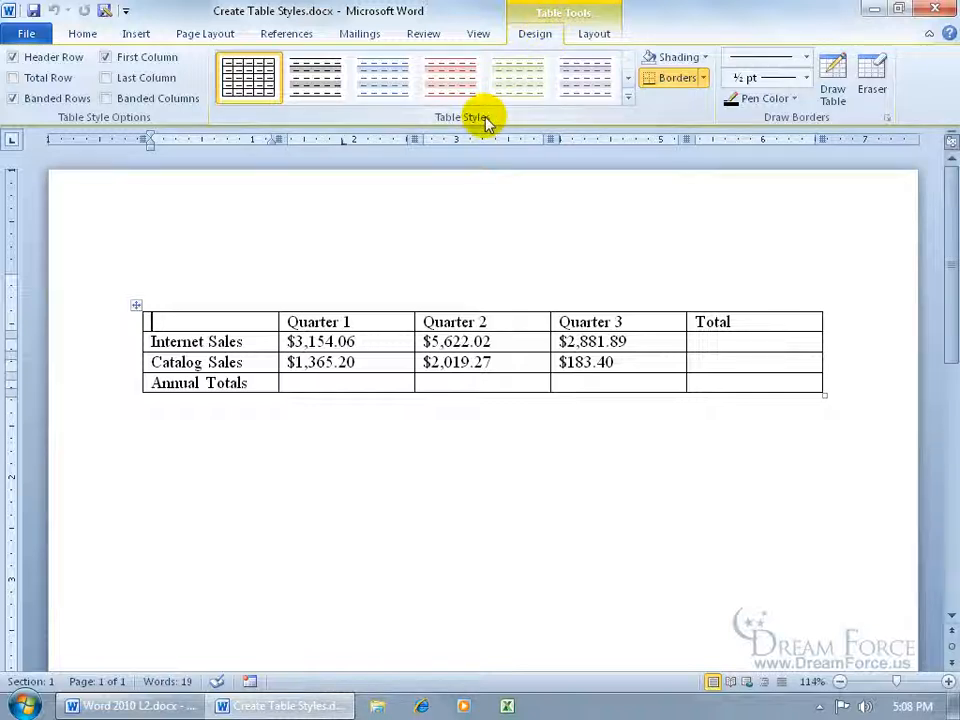
pyautogui.click(629, 97)
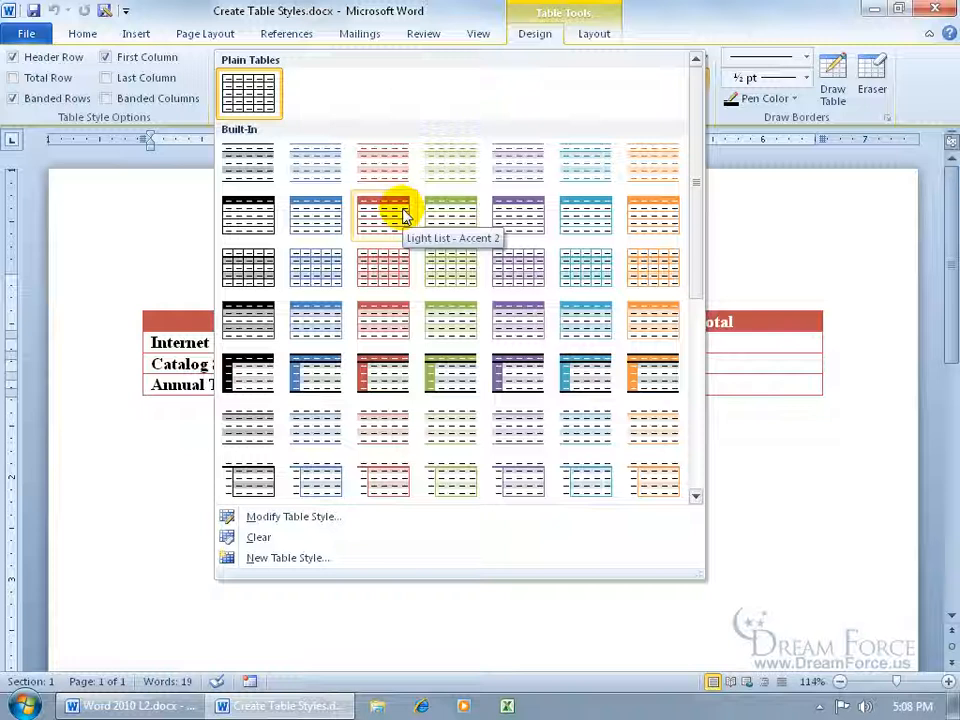
pyautogui.click(297, 560)
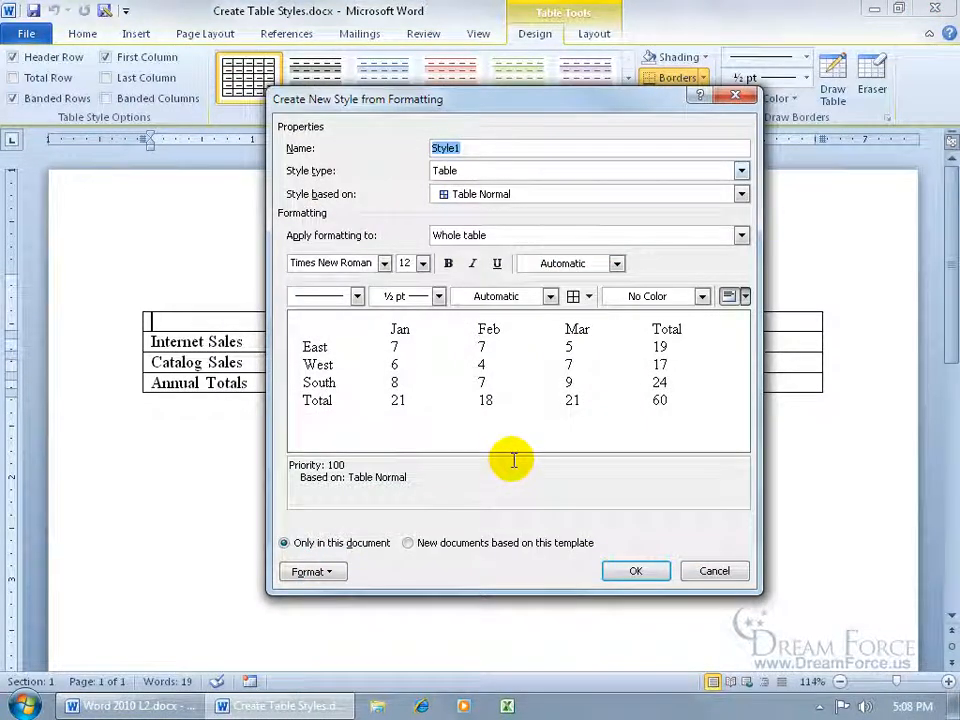
pyautogui.press('BackSpace')
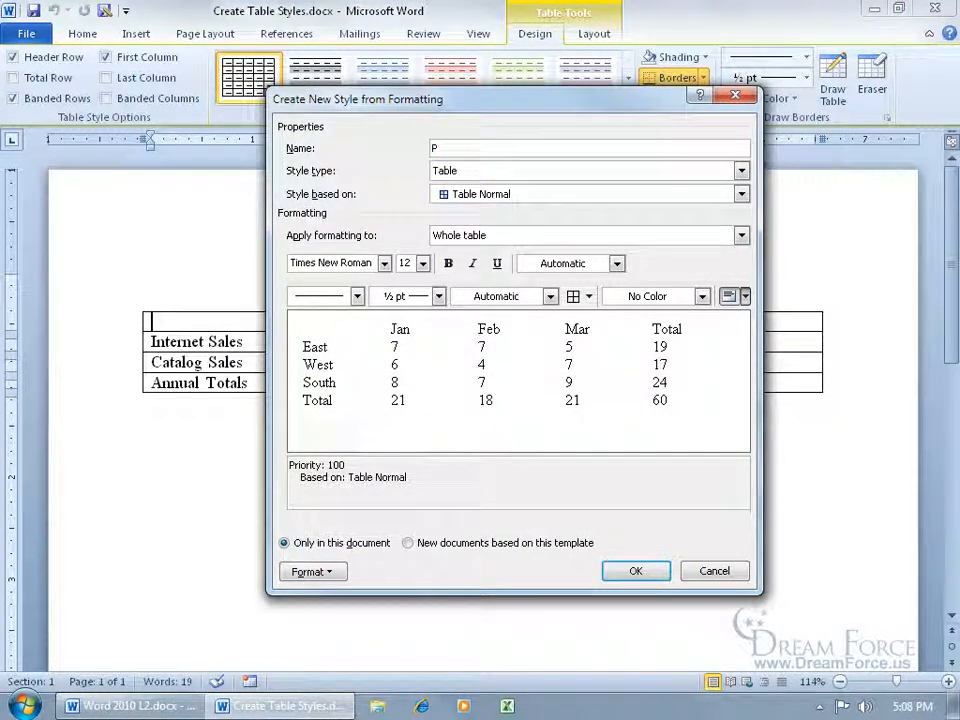
pyautogui.write('Pithy')
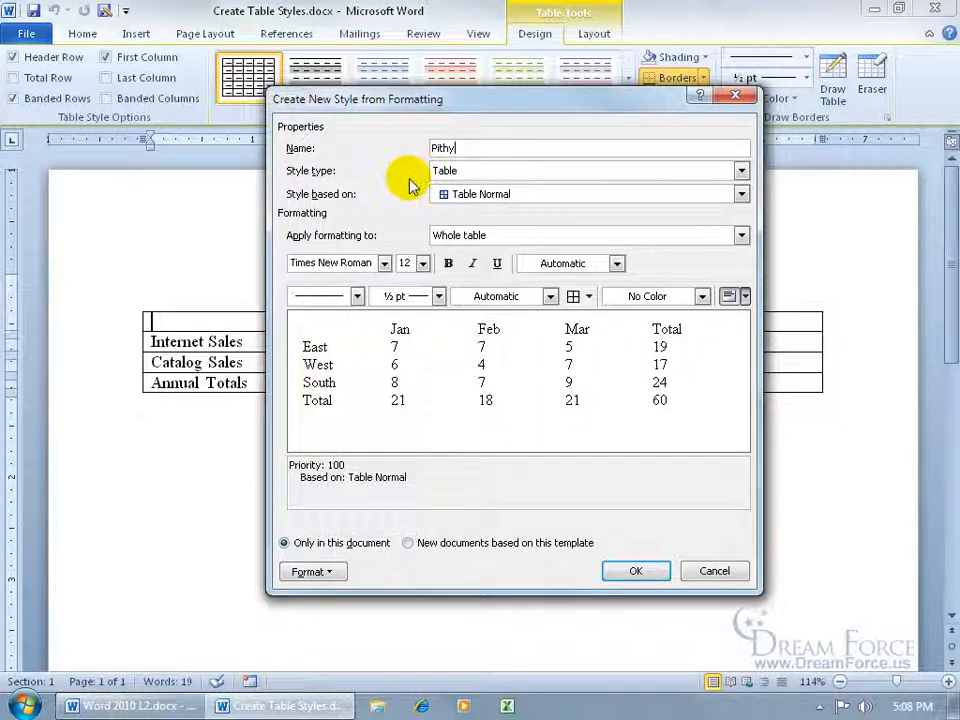
pyautogui.click(741, 171)
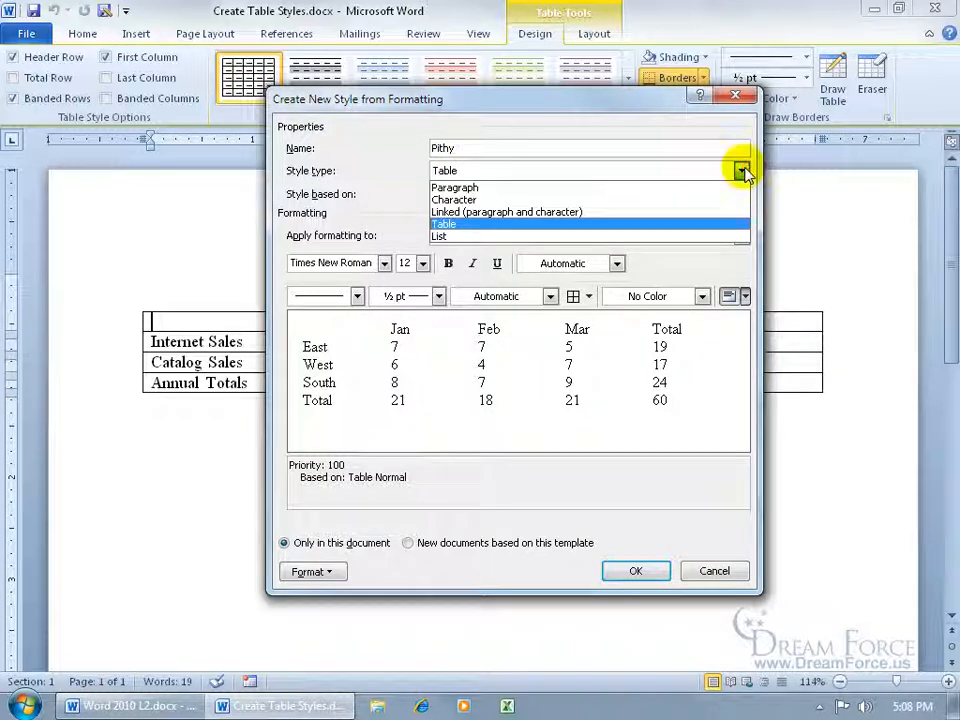
pyautogui.click(393, 177)
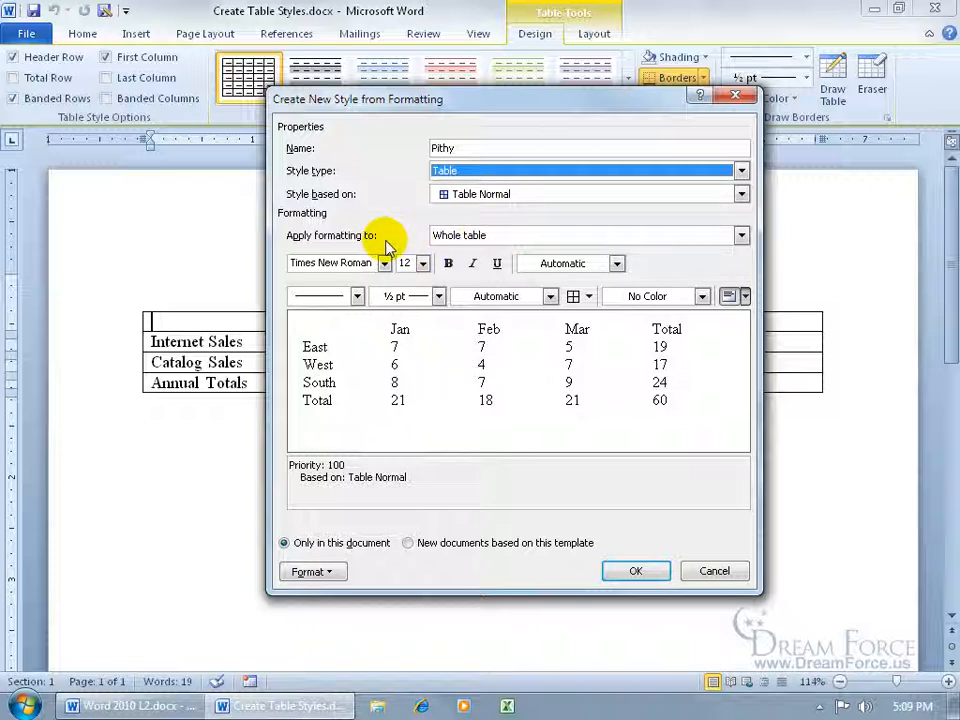
# Format the style's whole-table text as Monotype Corsiva, 14 pt, bold.
pyautogui.click(740, 235)
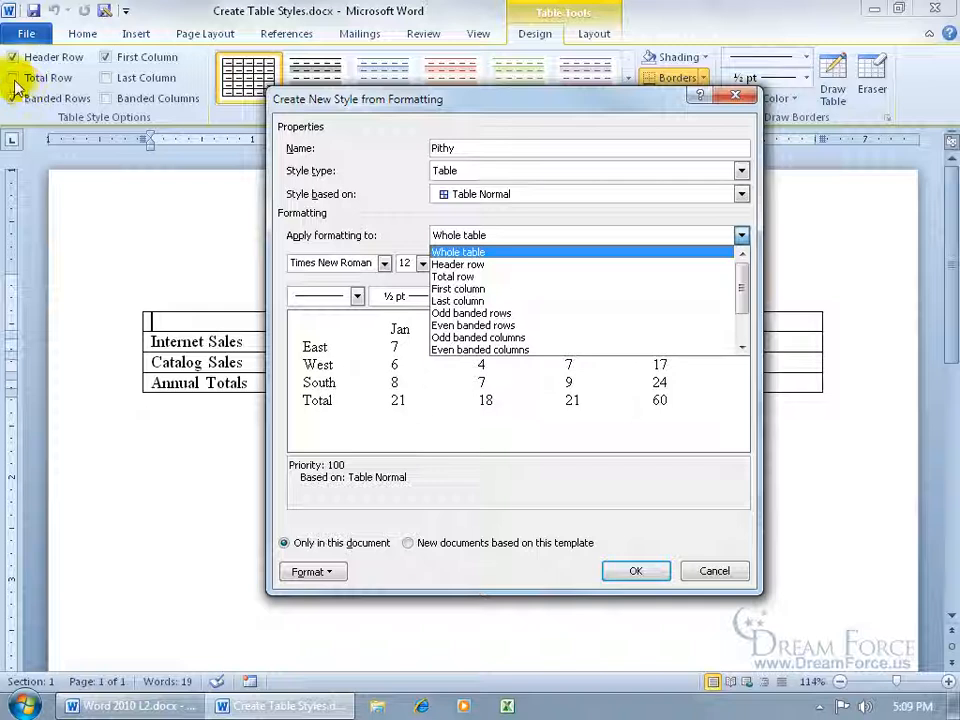
pyautogui.click(468, 251)
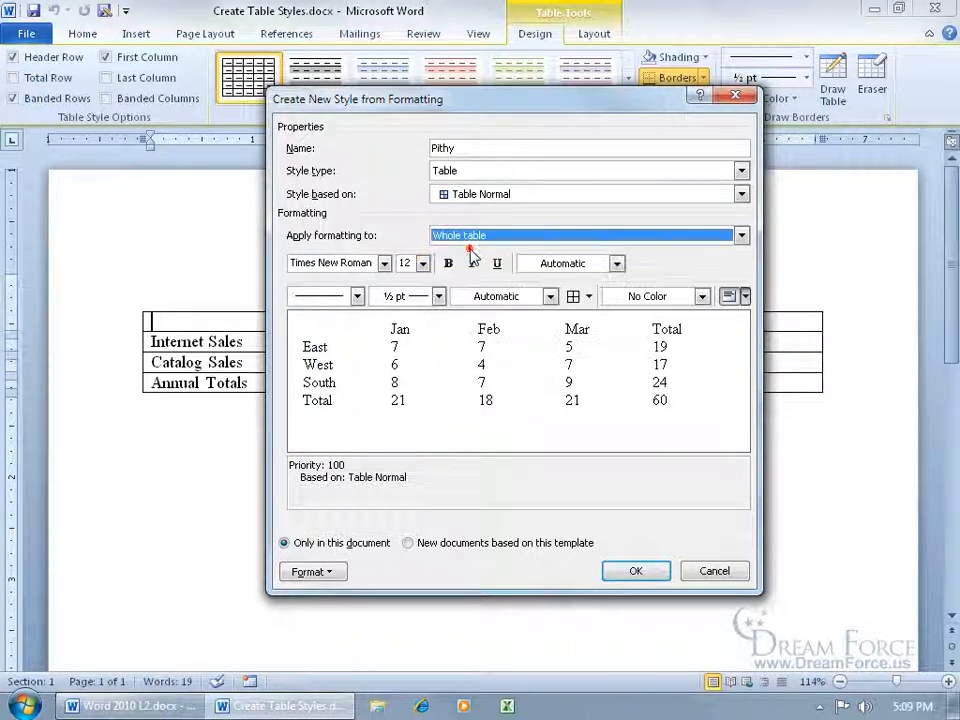
pyautogui.click(383, 263)
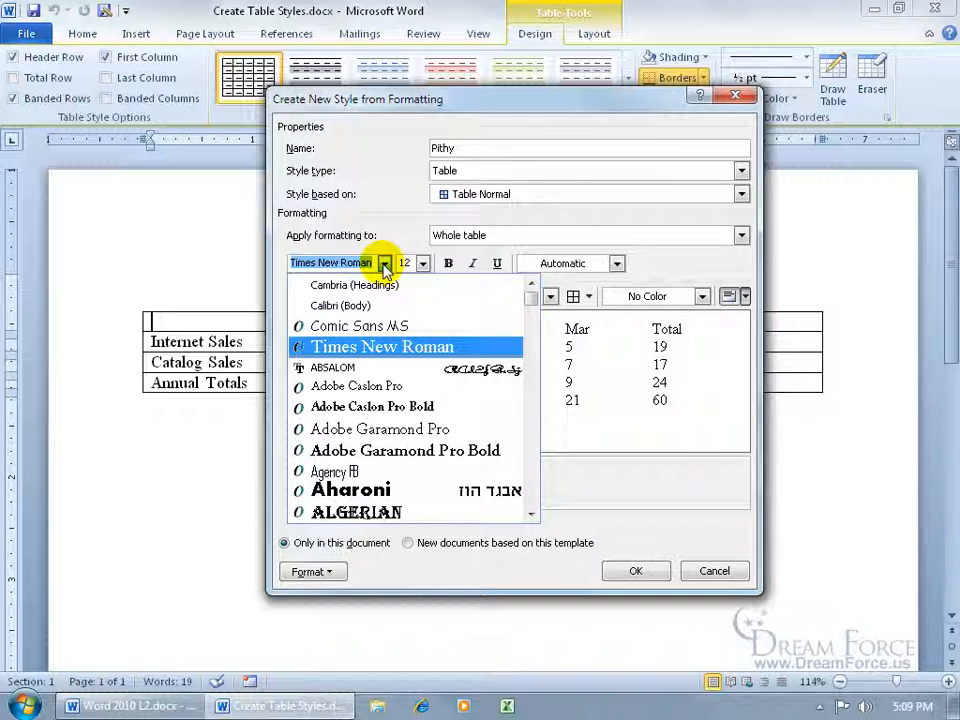
pyautogui.write('Monotype Corsiva')
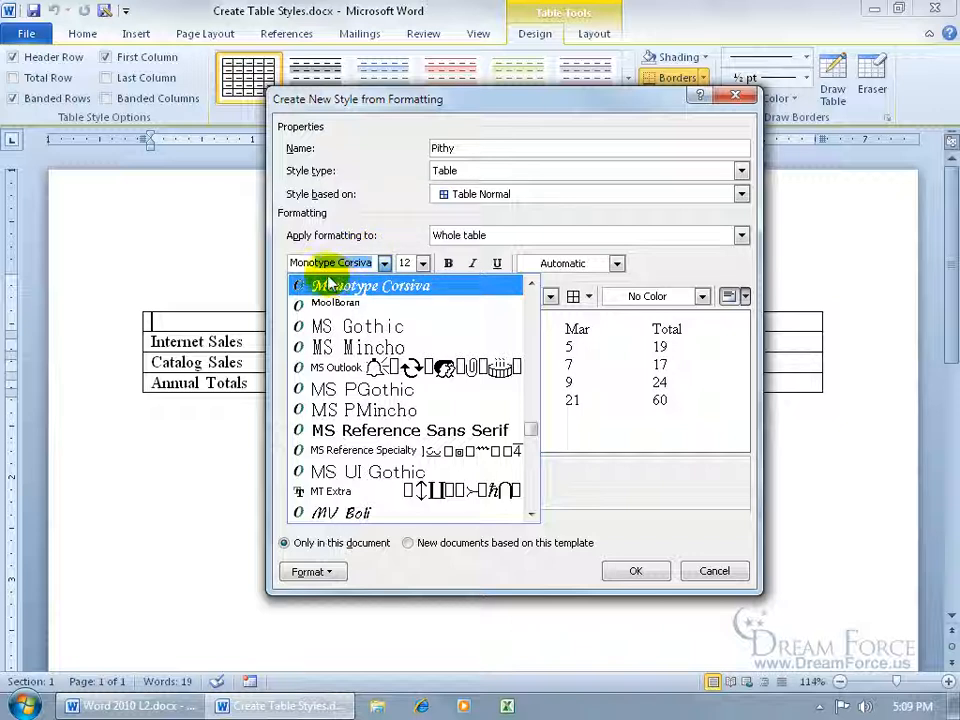
pyautogui.click(357, 284)
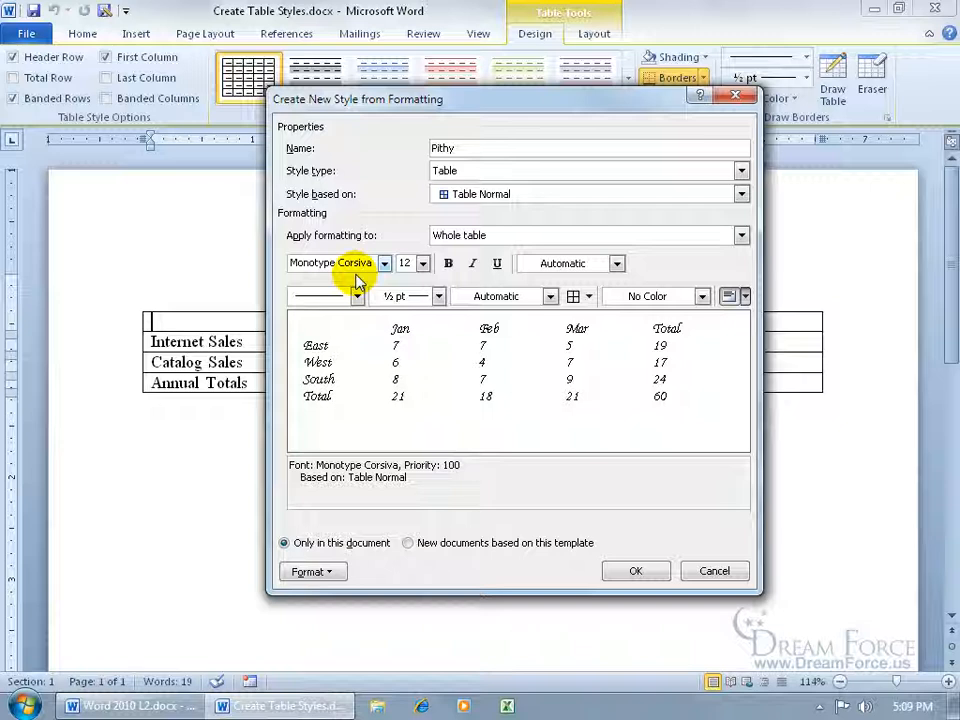
pyautogui.click(423, 263)
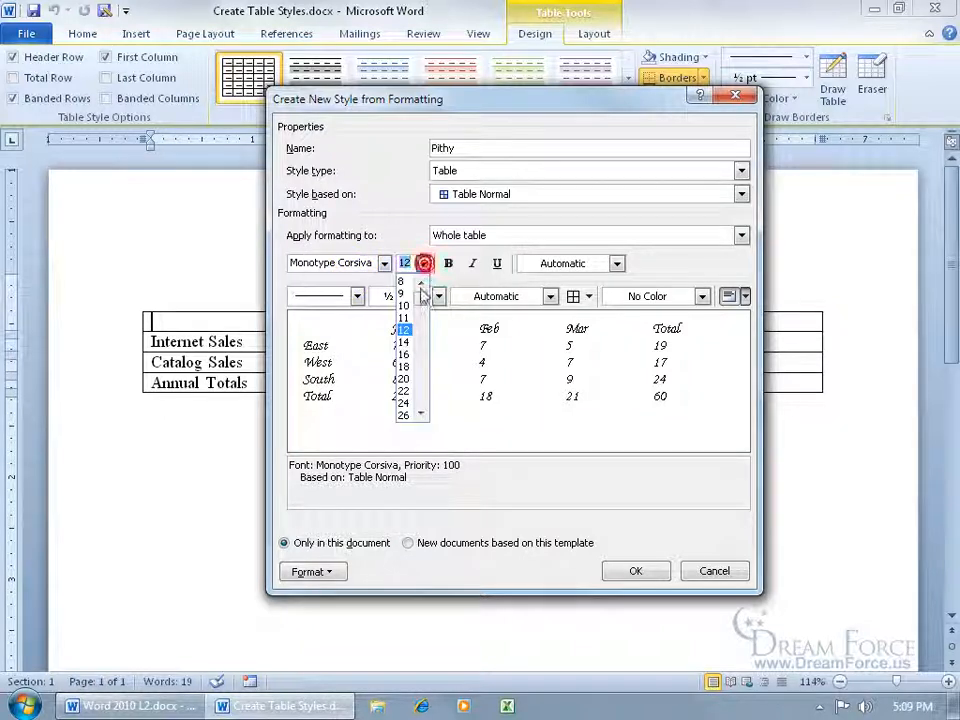
pyautogui.click(403, 342)
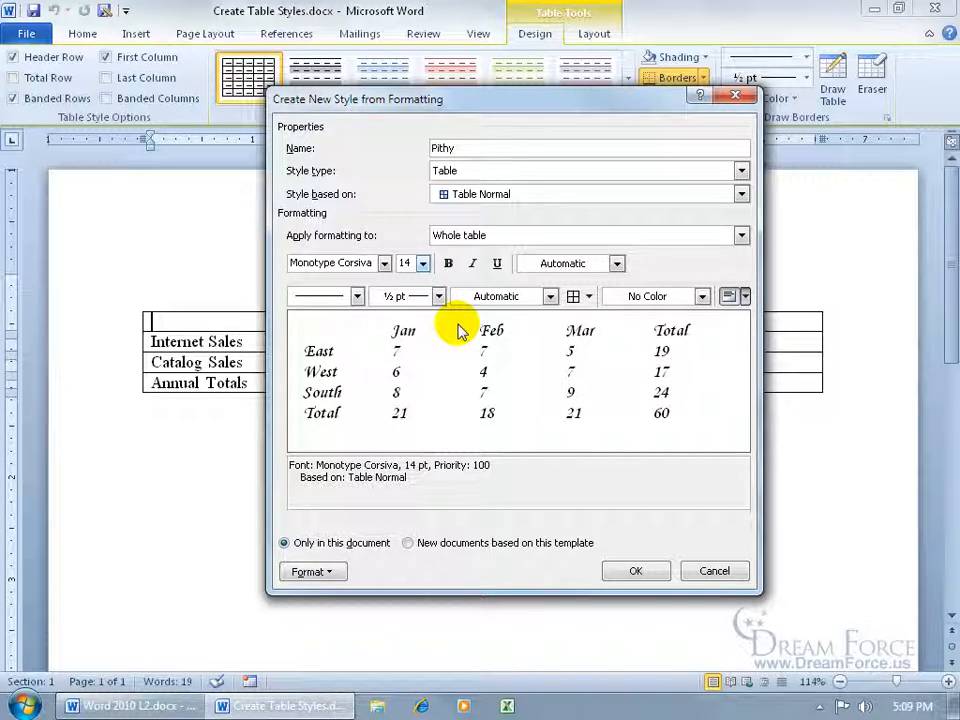
pyautogui.click(449, 264)
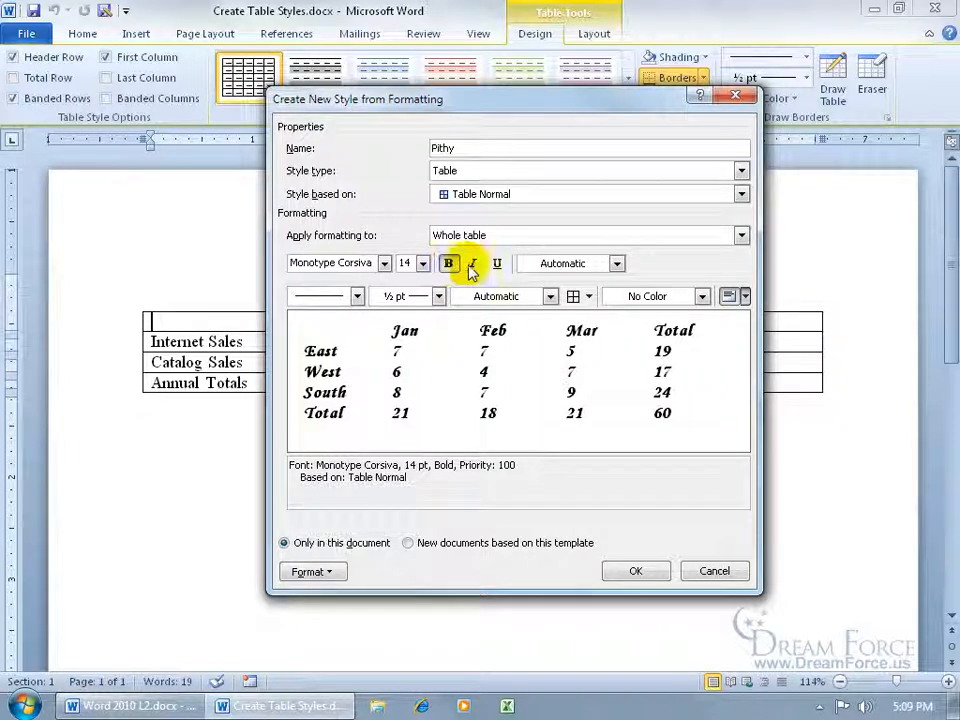
# Set the whole-table font color to the standard Red after trying Orange.
pyautogui.click(617, 264)
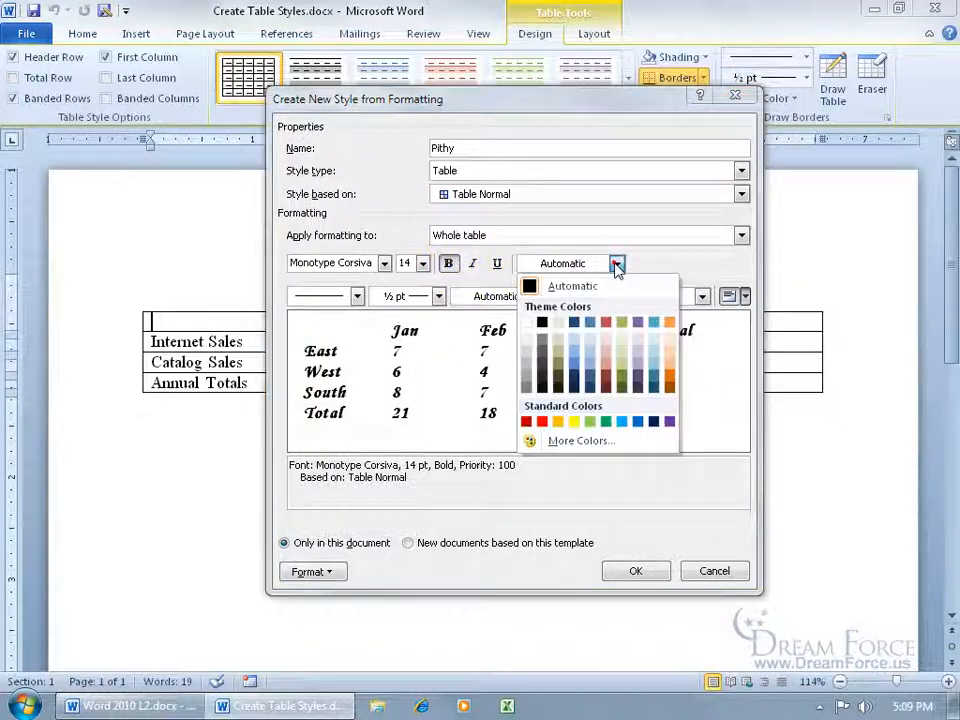
pyautogui.click(558, 421)
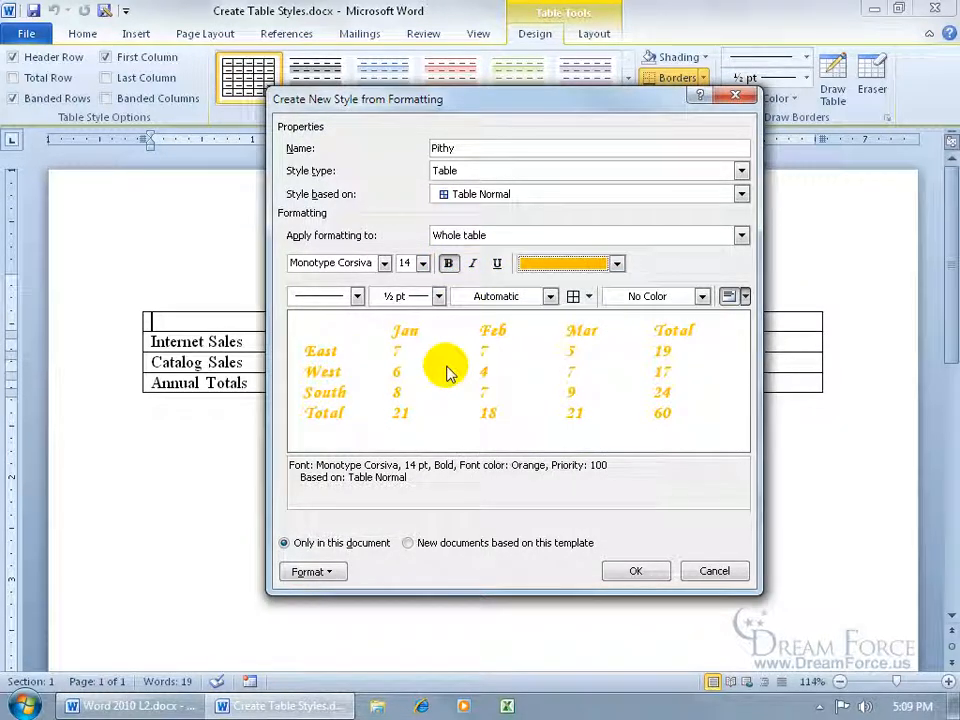
pyautogui.click(617, 264)
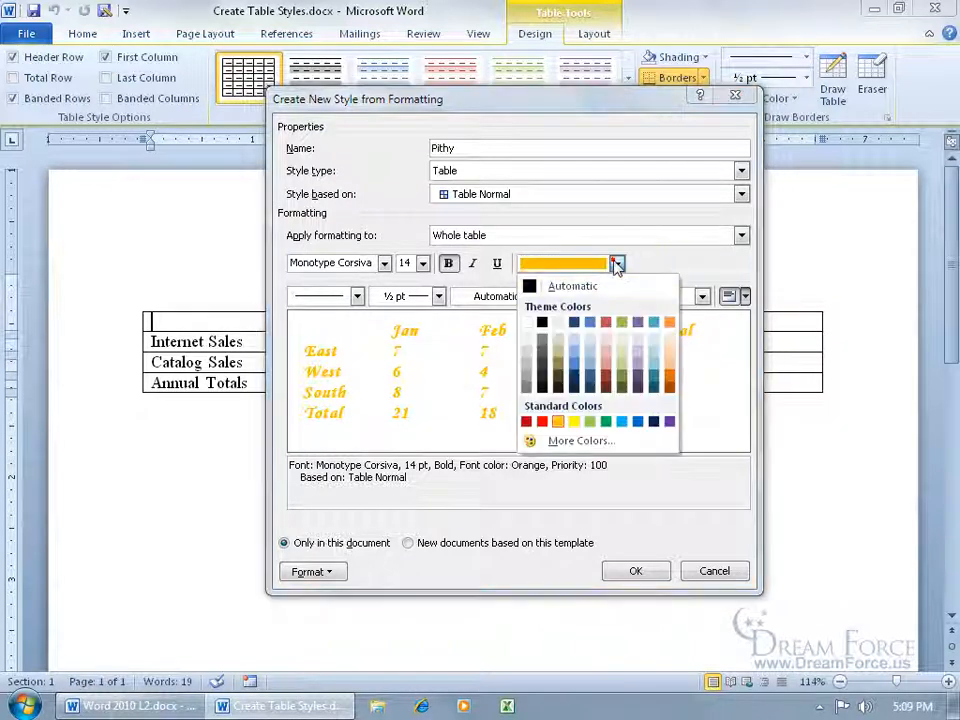
pyautogui.click(542, 421)
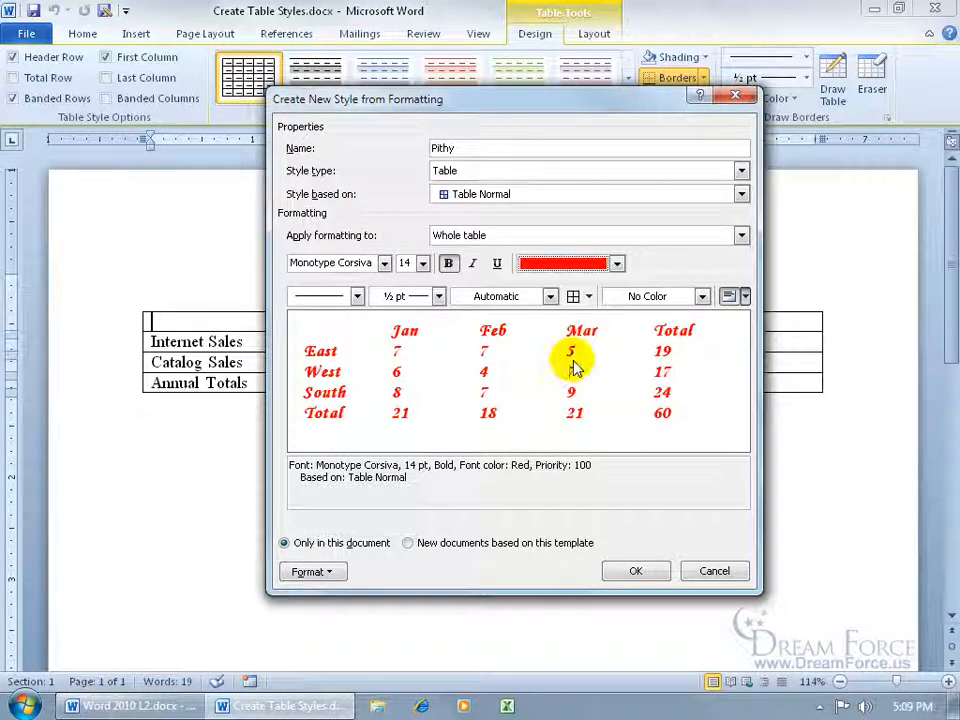
# Apply dotted 1 ½ pt borders in blue Accent 1 around all cells of the table style.
pyautogui.click(357, 296)
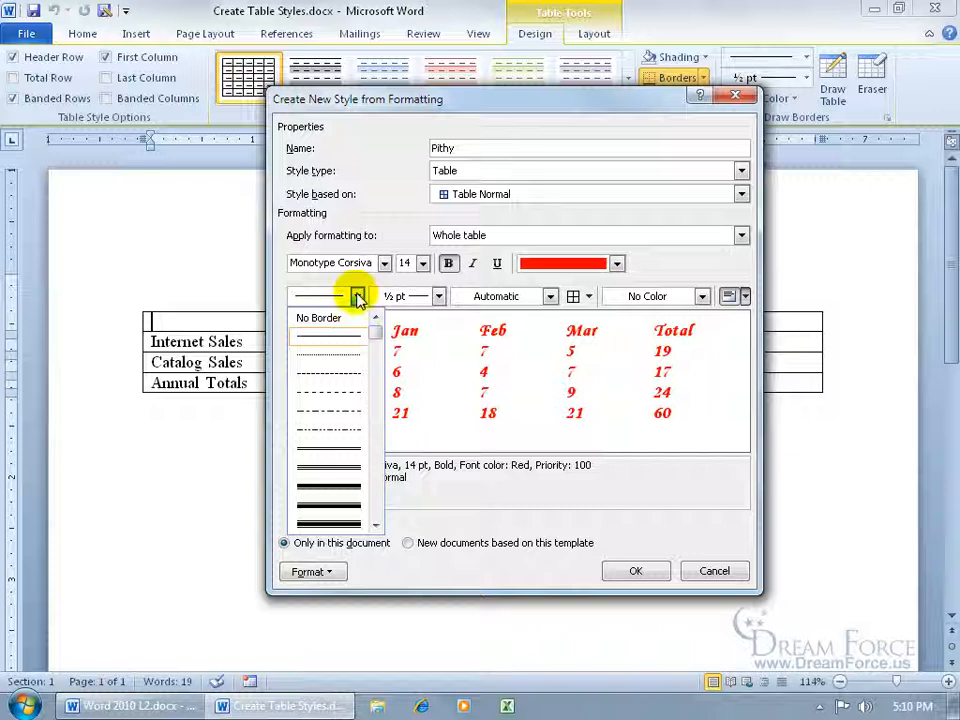
pyautogui.click(347, 355)
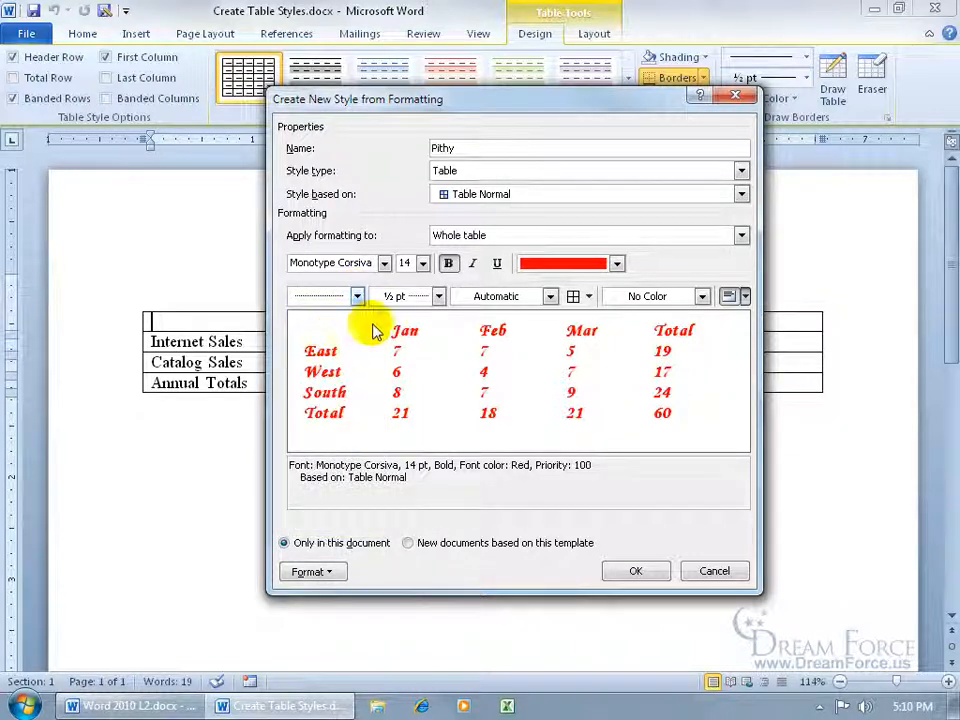
pyautogui.click(438, 296)
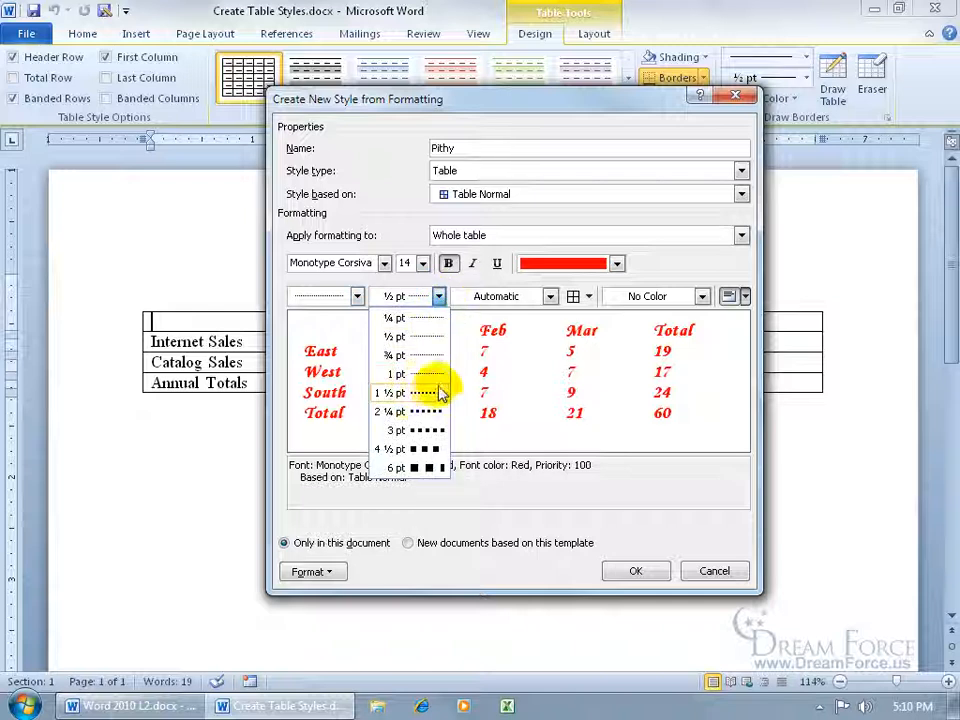
pyautogui.click(431, 393)
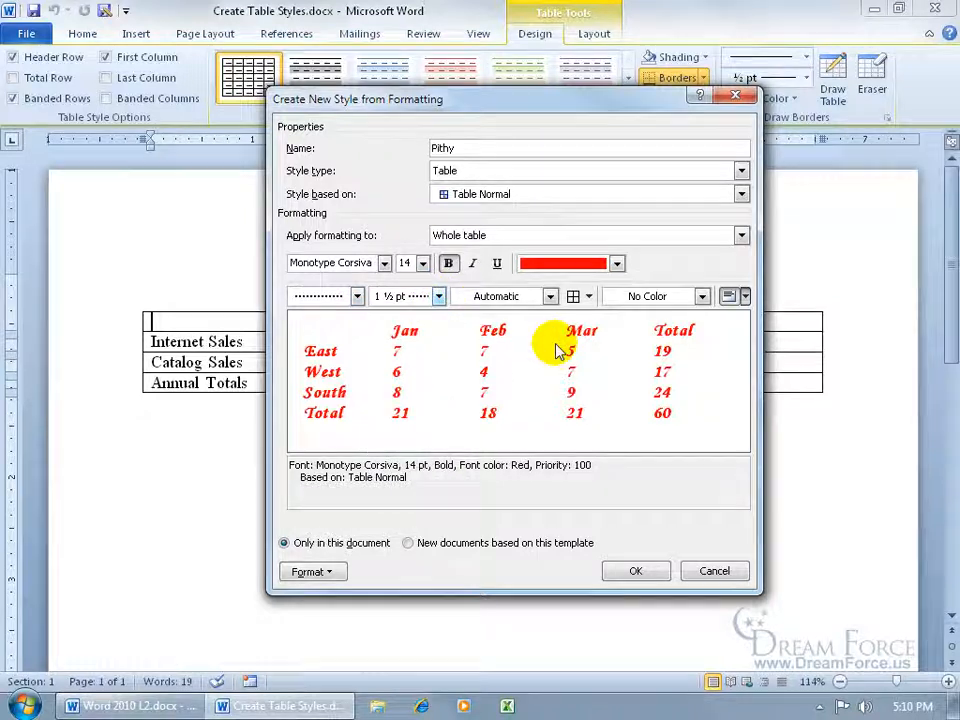
pyautogui.click(550, 297)
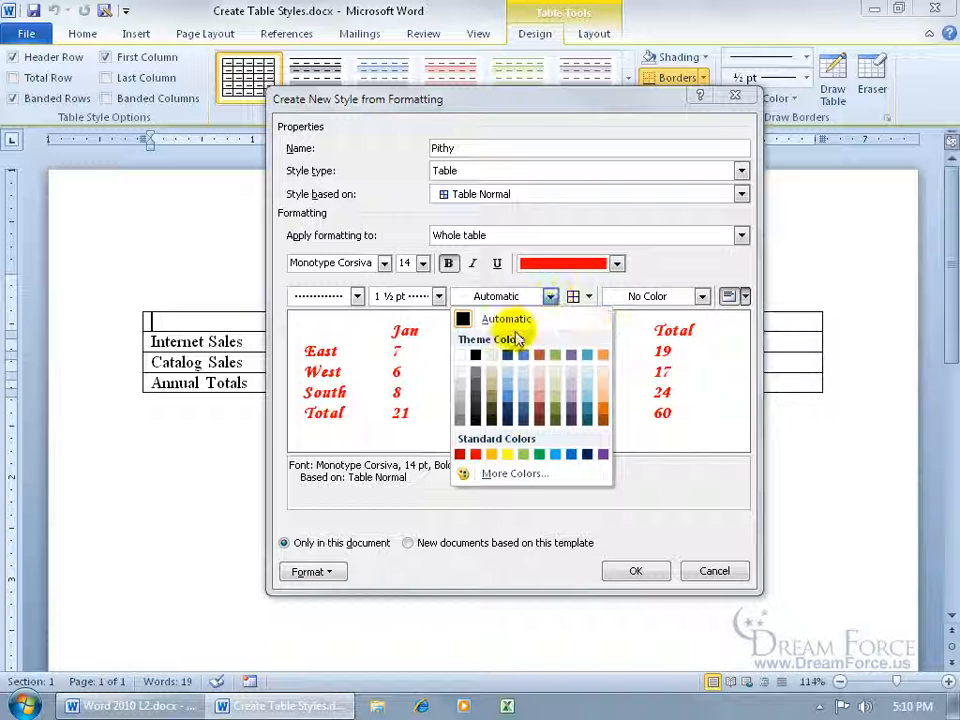
pyautogui.click(524, 356)
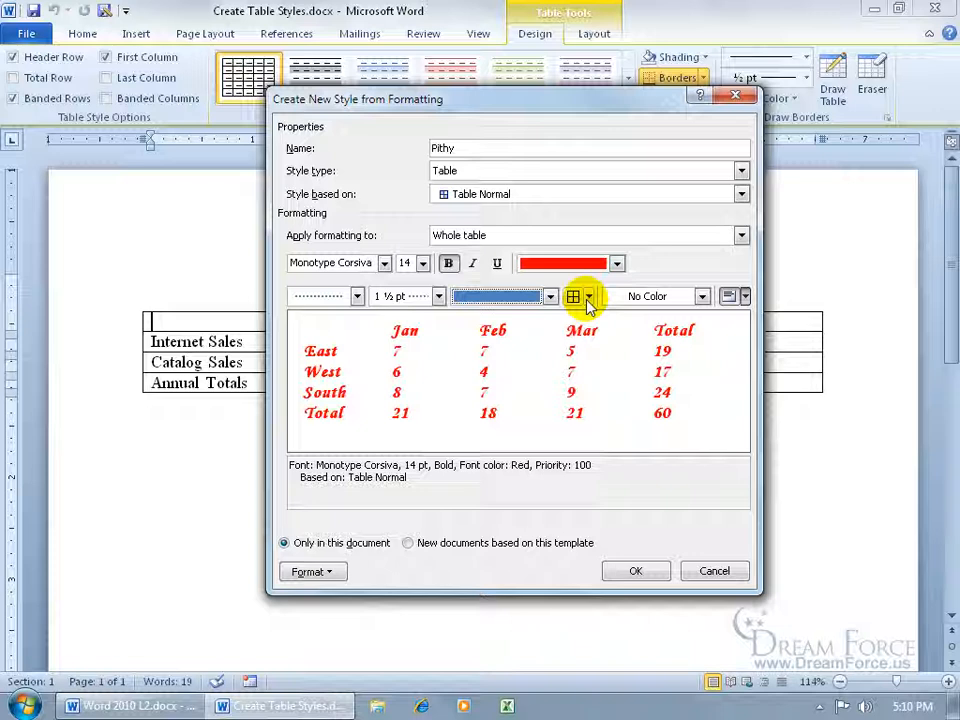
pyautogui.click(574, 296)
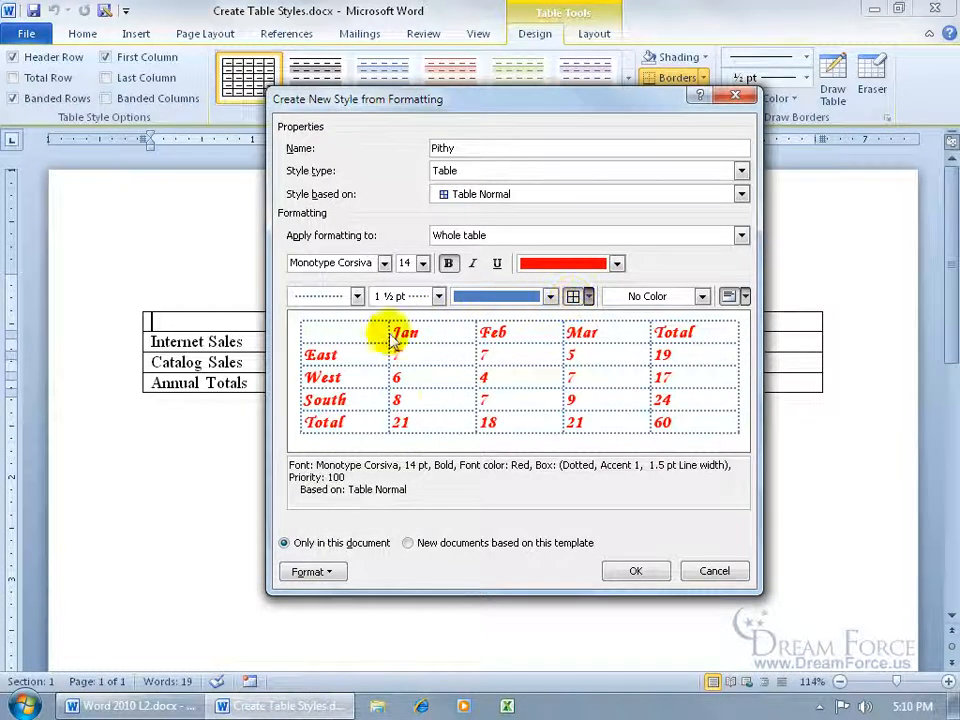
# Remove all borders from the table style and apply only a top border.
pyautogui.click(589, 298)
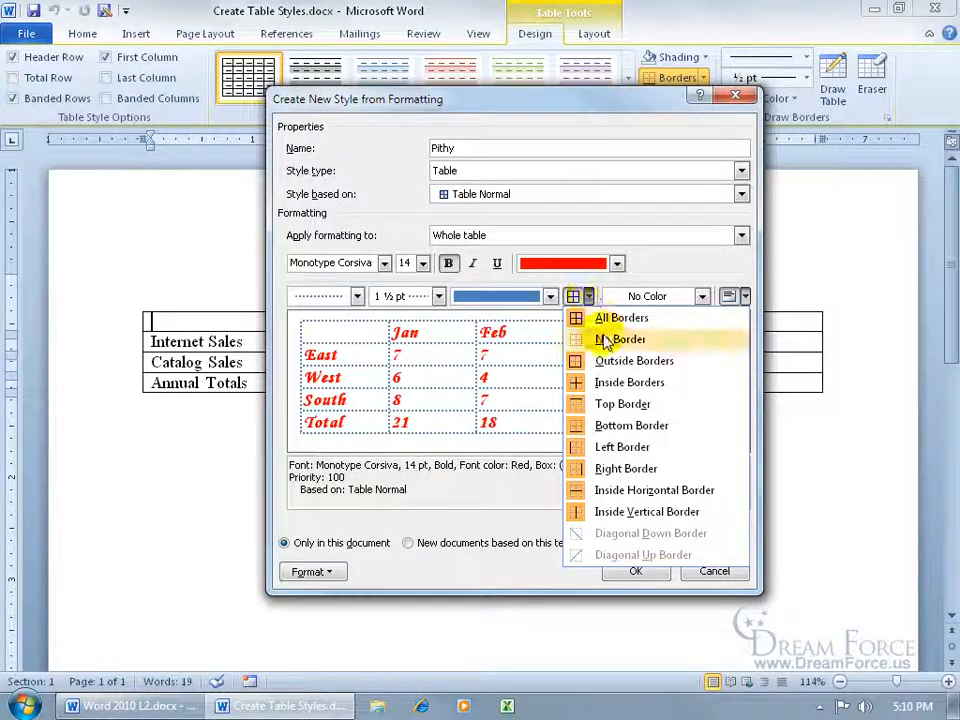
pyautogui.click(606, 317)
pyautogui.click(589, 296)
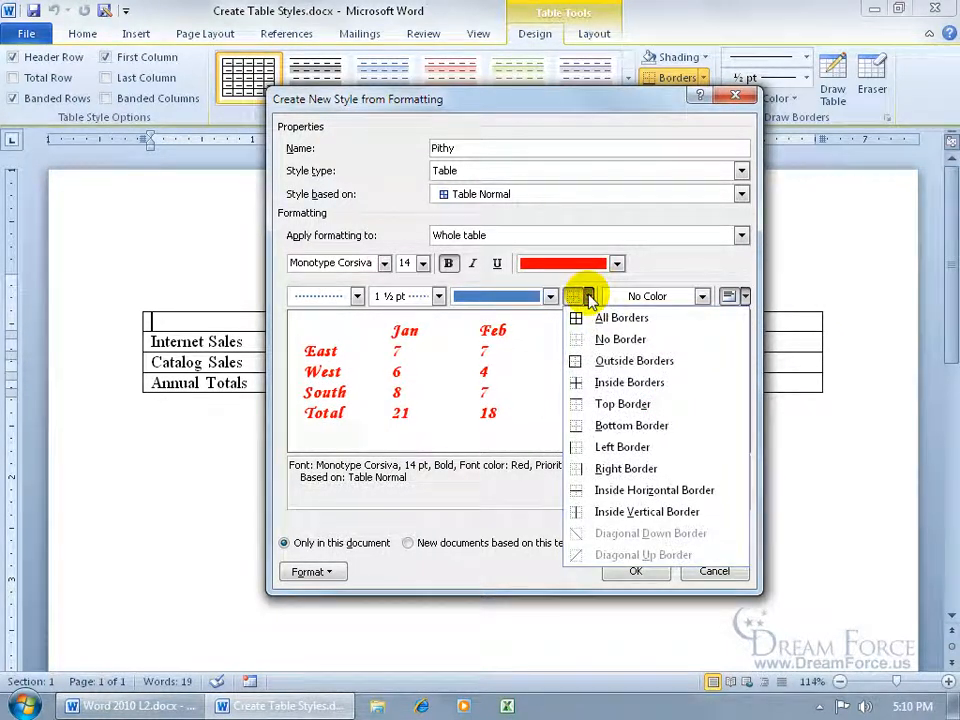
pyautogui.click(606, 408)
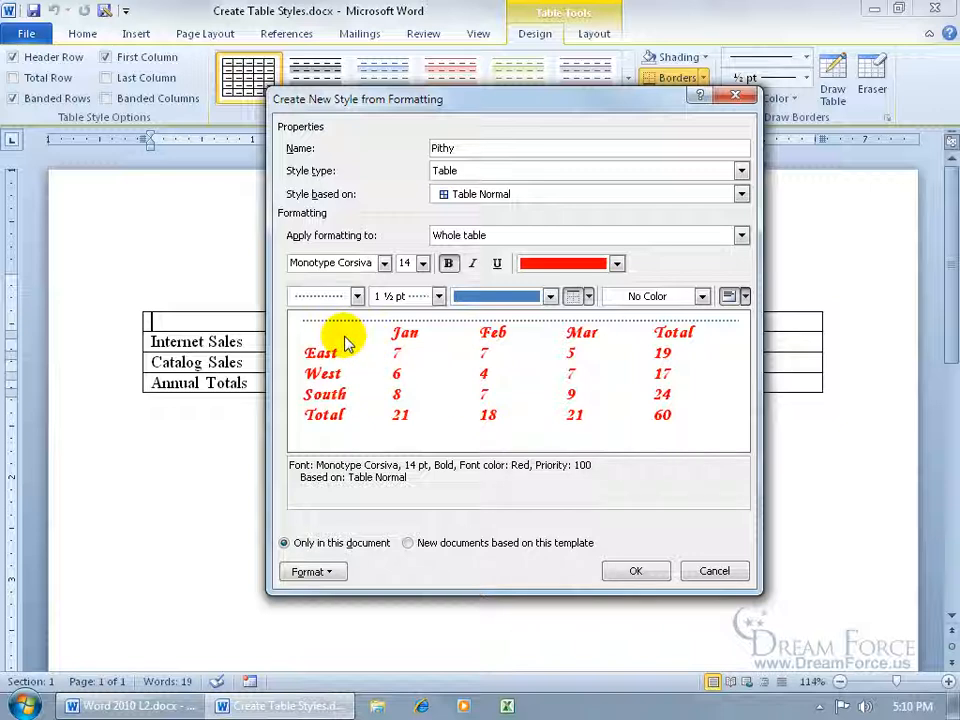
pyautogui.click(741, 235)
pyautogui.click(619, 208)
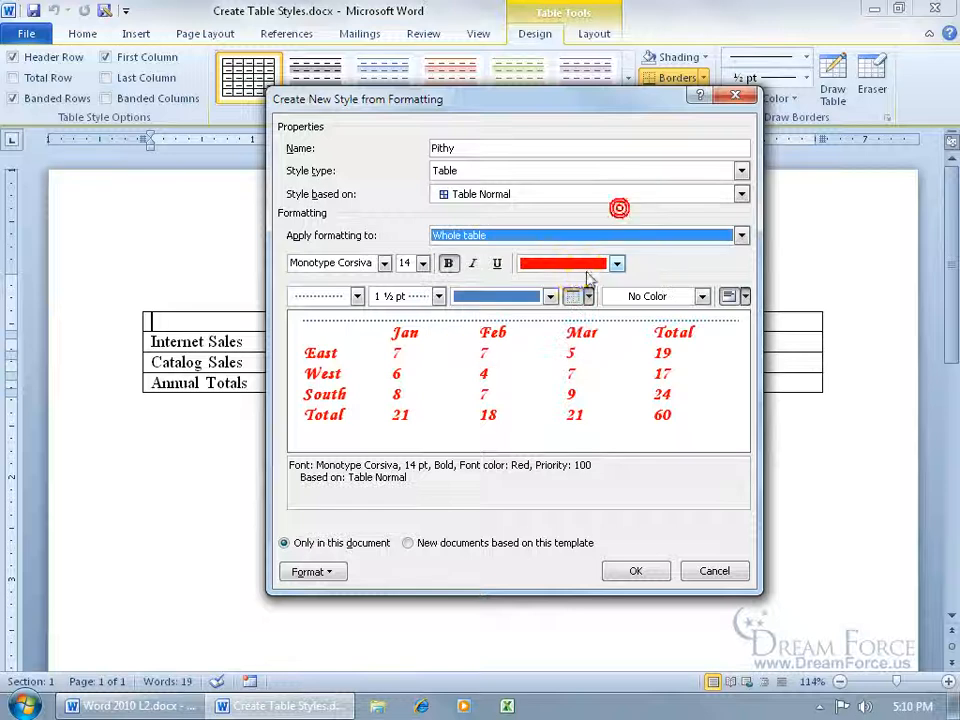
# Apply all borders to the whole table and set their line style to a single solid line.
pyautogui.click(589, 297)
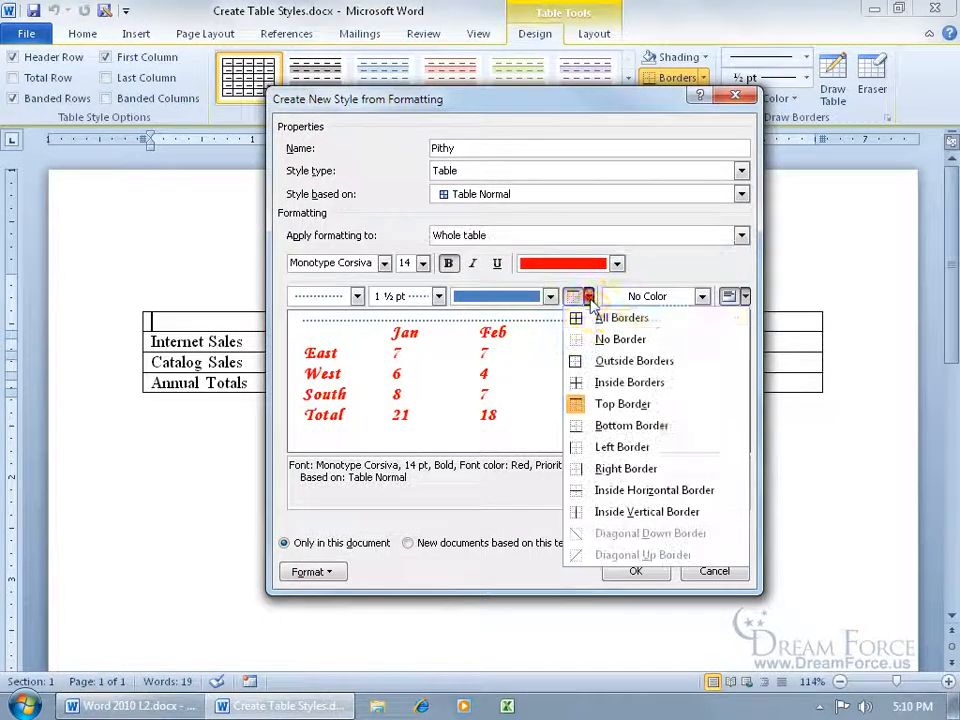
pyautogui.click(578, 317)
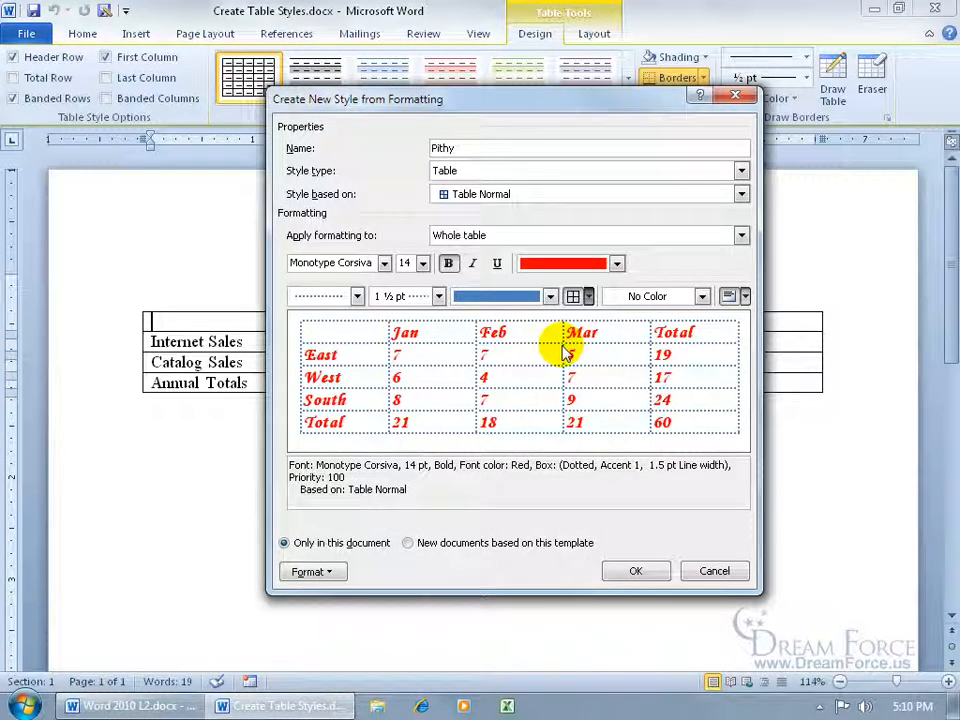
pyautogui.click(357, 296)
pyautogui.click(338, 338)
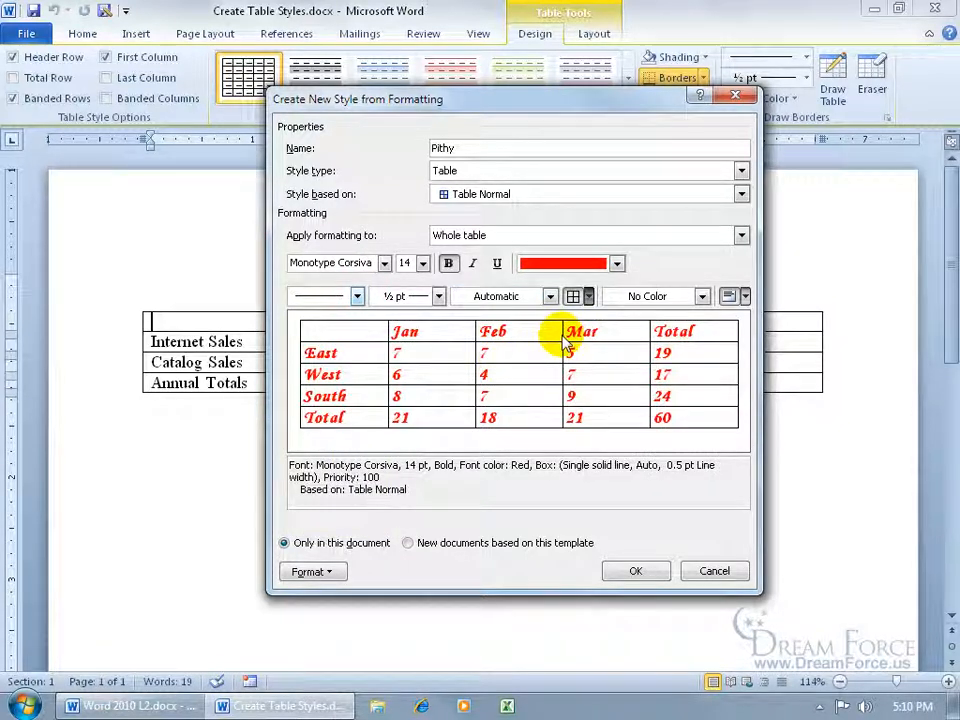
# Set the whole-table border color to dark purple Accent 4 and the line width to 2 ¼ pt.
pyautogui.click(550, 296)
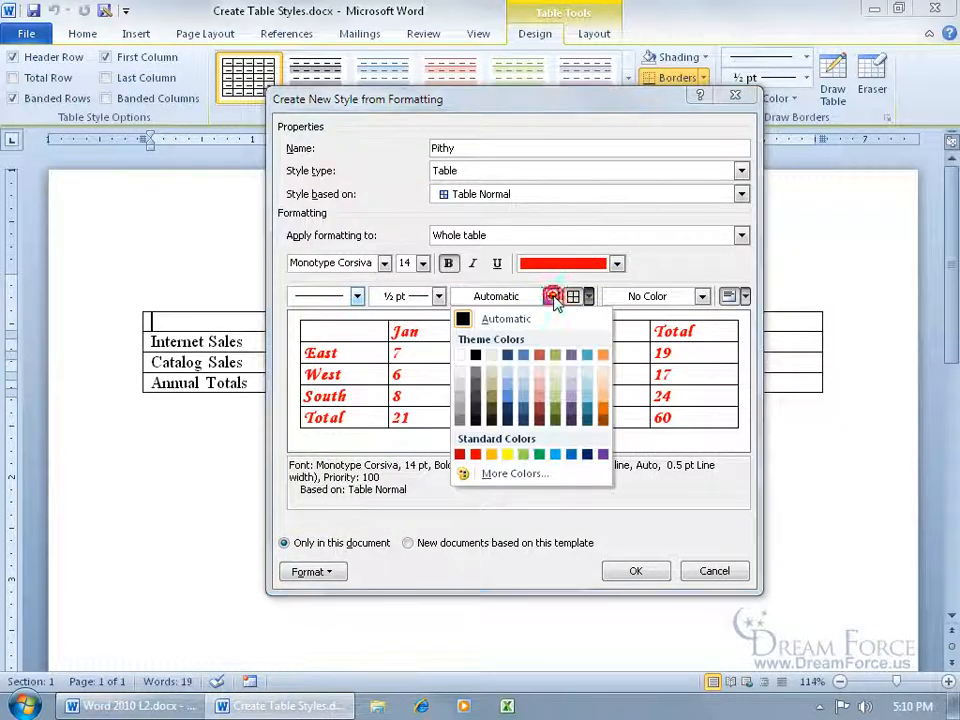
pyautogui.click(569, 407)
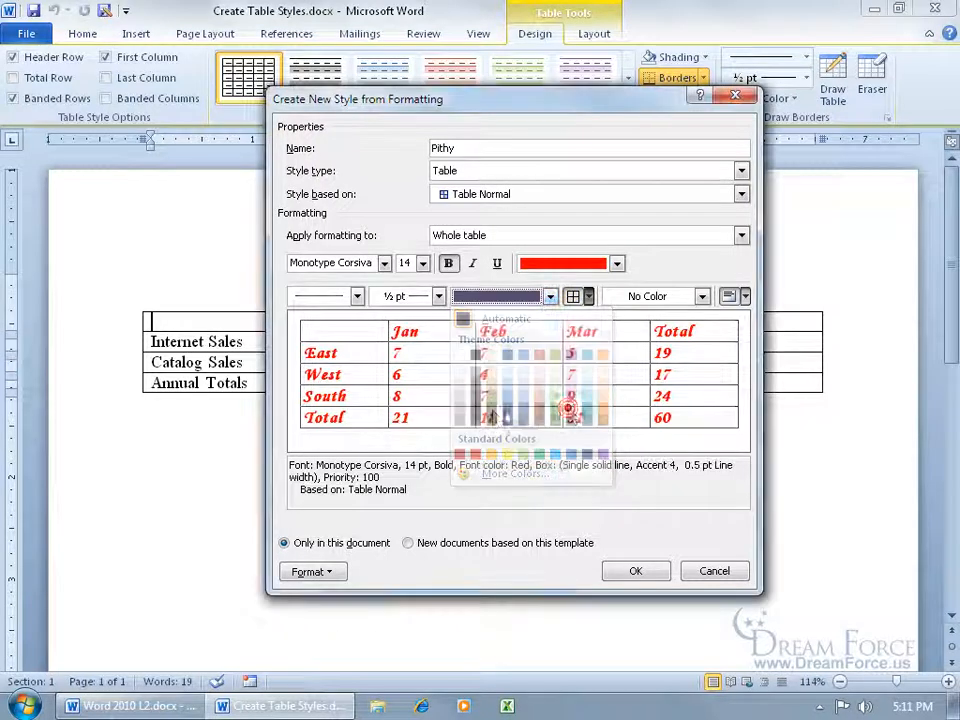
pyautogui.click(439, 297)
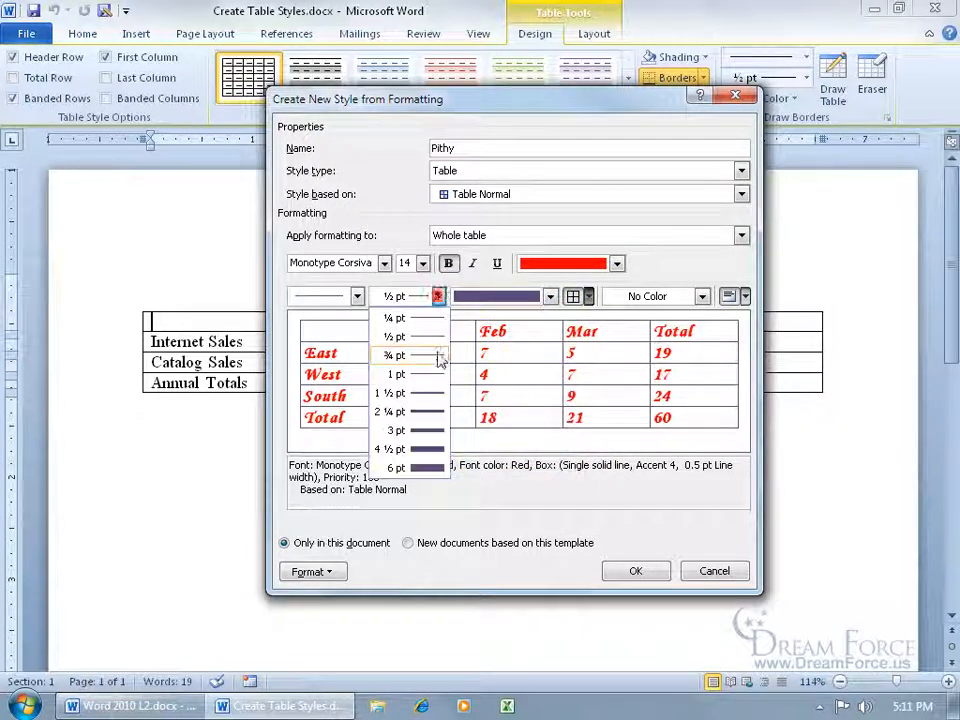
pyautogui.click(429, 414)
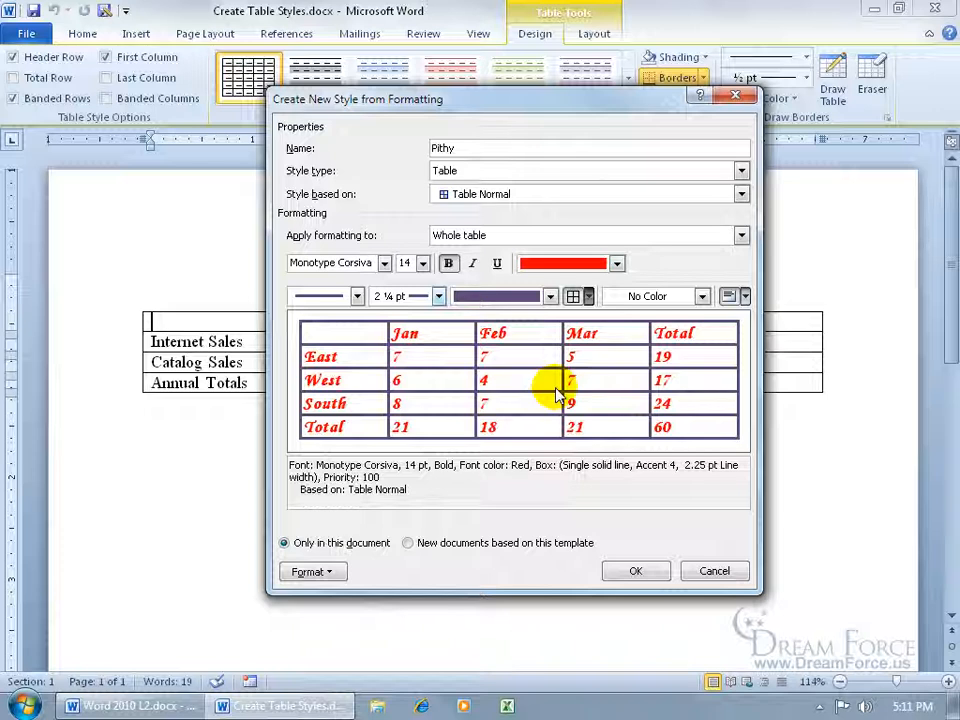
# Set the whole-table fill to the lightest red Accent 2 shade after trying a light blue Text 2 shade.
pyautogui.click(703, 296)
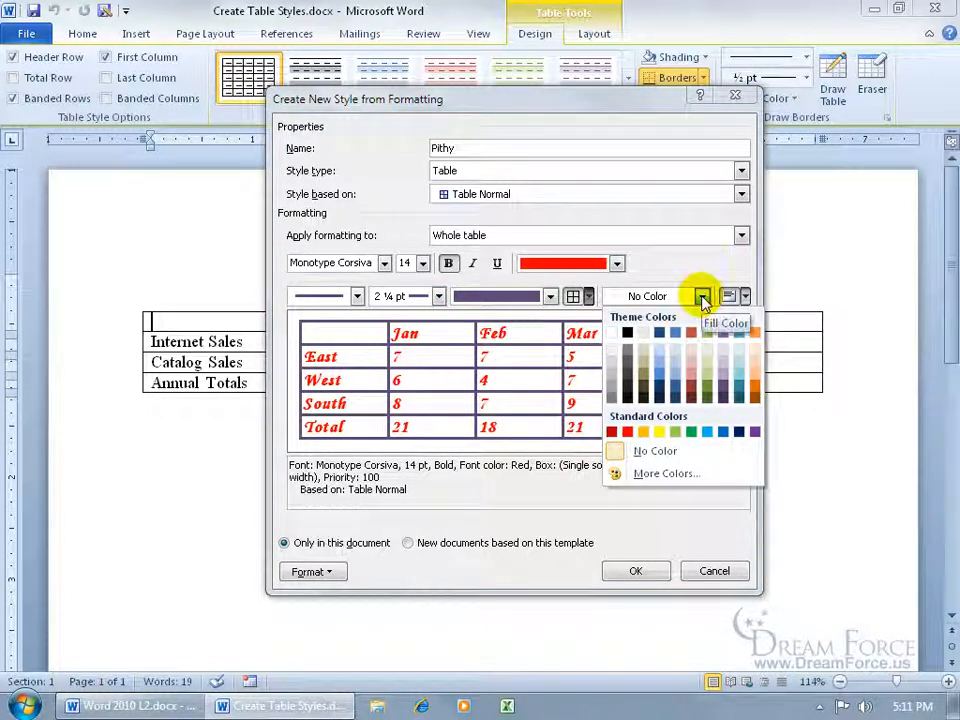
pyautogui.click(660, 358)
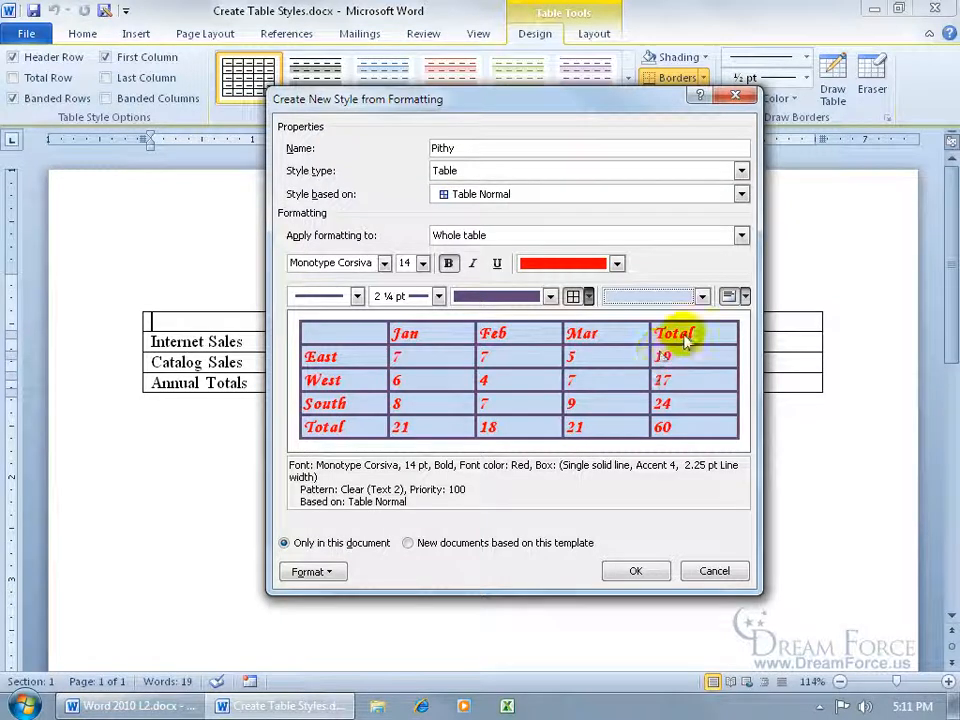
pyautogui.click(703, 296)
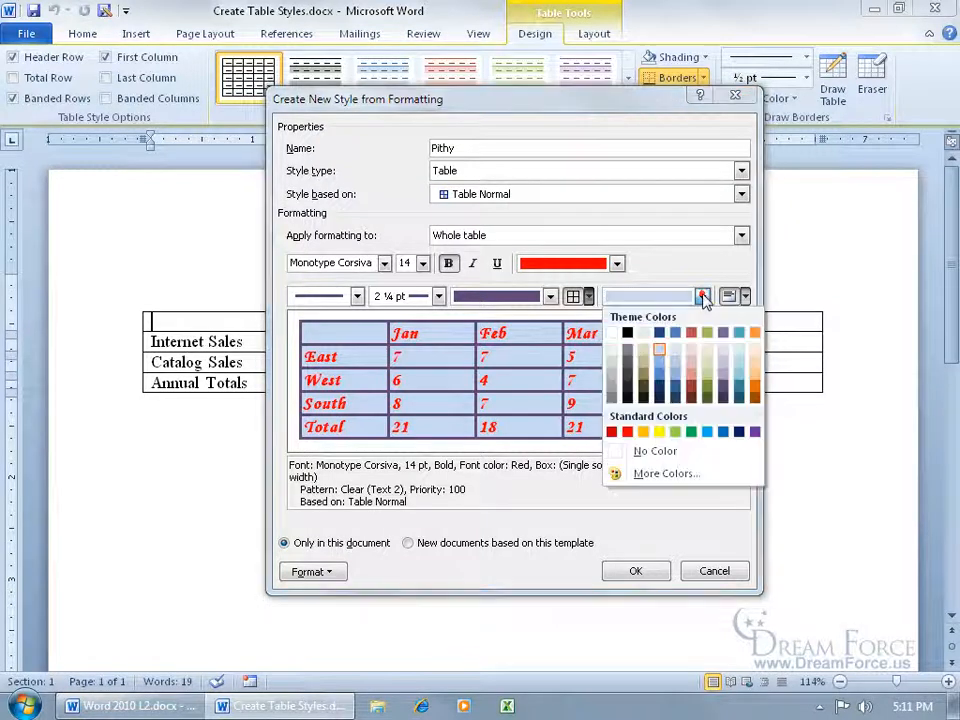
pyautogui.click(691, 348)
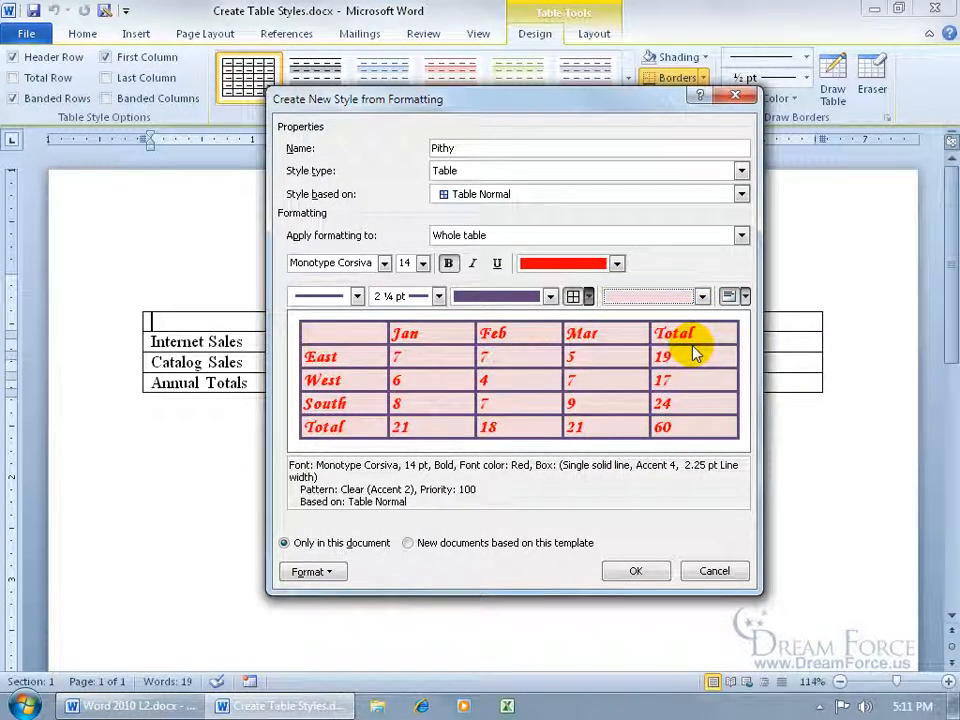
# Set the cell alignment to Align Center and make the style available to new documents based on this template.
pyautogui.click(745, 297)
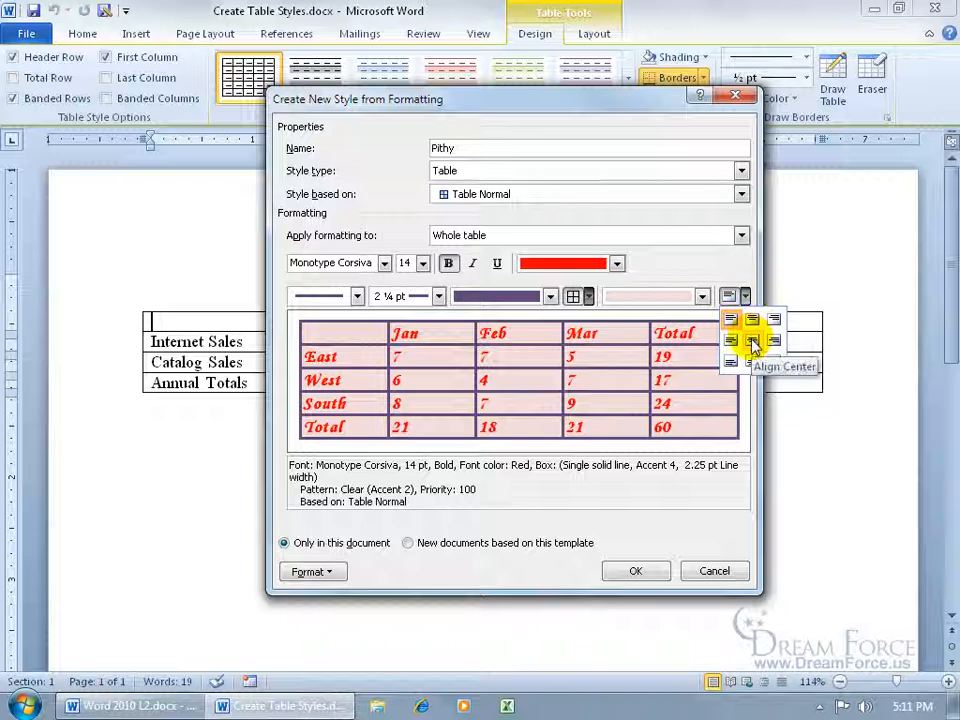
pyautogui.click(752, 341)
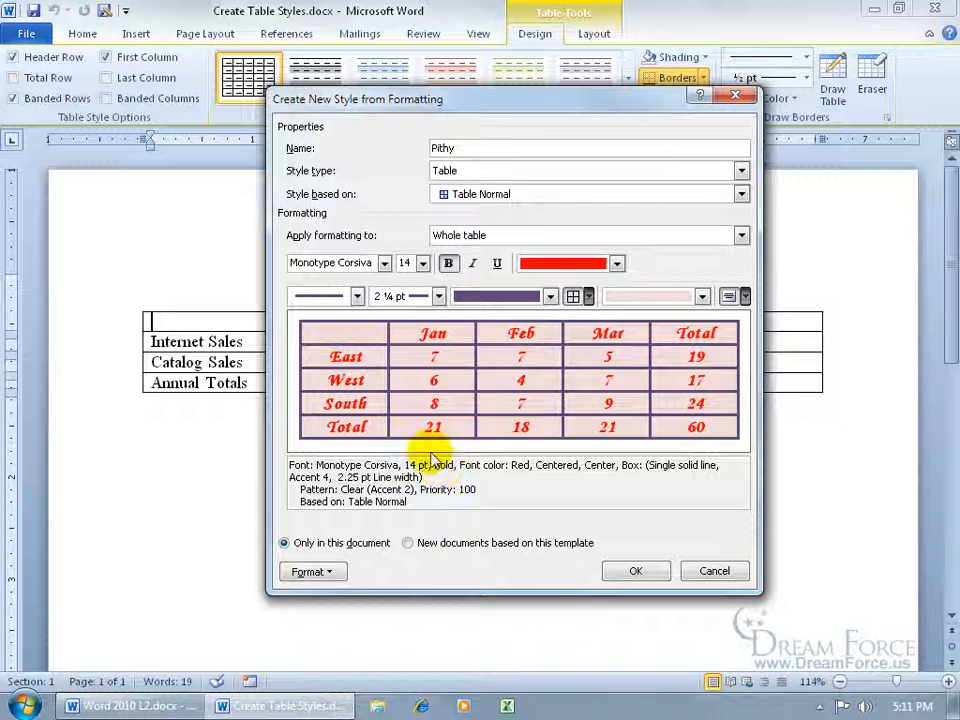
pyautogui.click(408, 545)
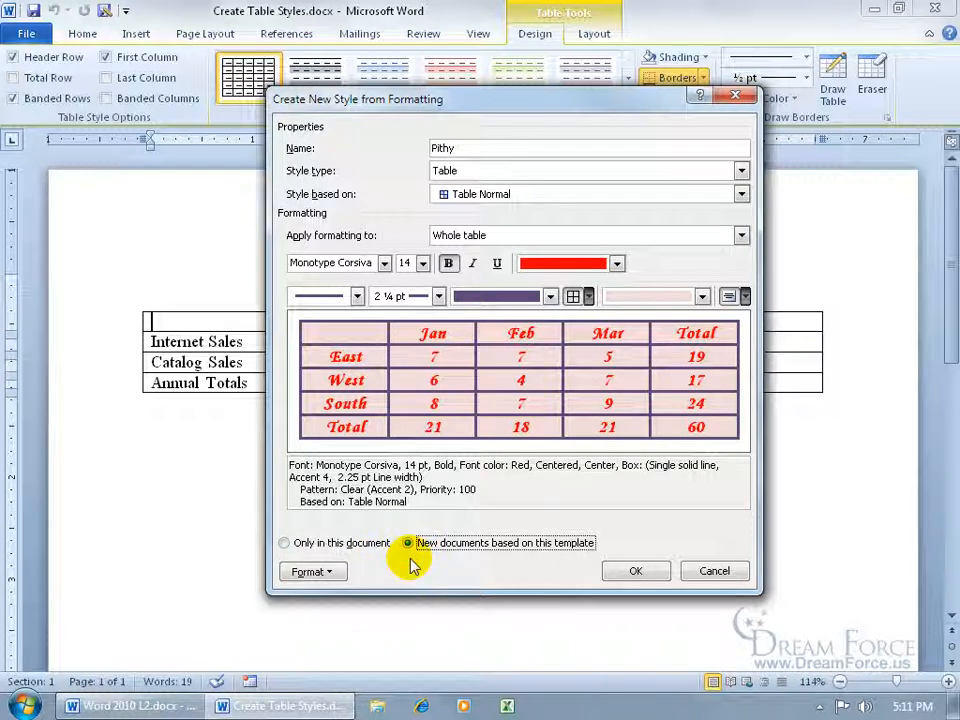
# Review the style's table properties and its detailed font settings without changing them.
pyautogui.click(322, 572)
pyautogui.click(345, 420)
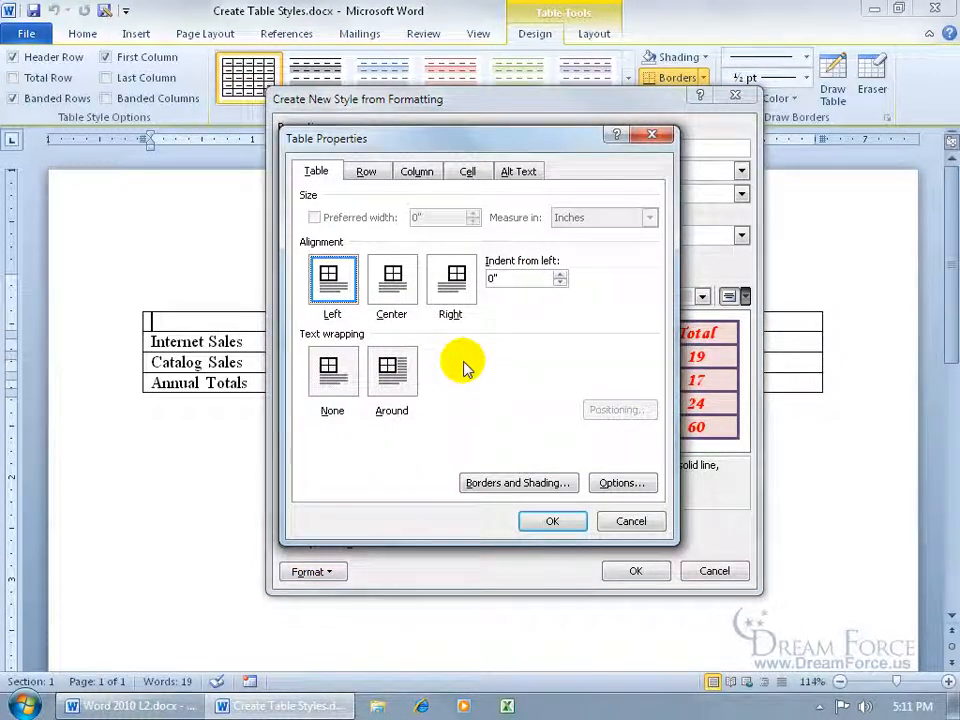
pyautogui.click(634, 519)
pyautogui.click(326, 572)
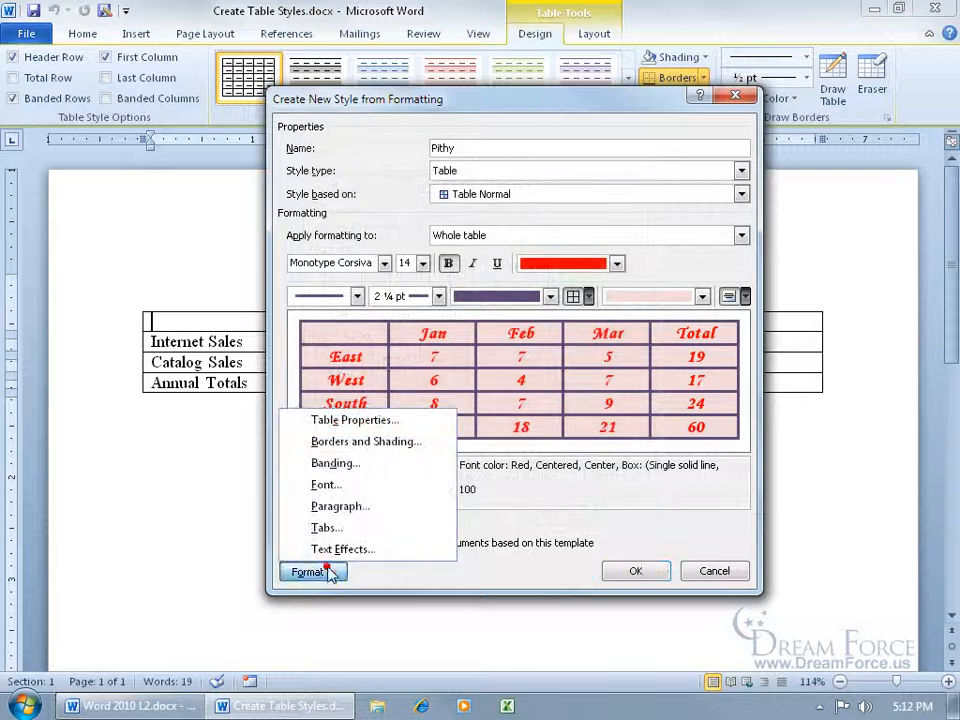
pyautogui.click(340, 486)
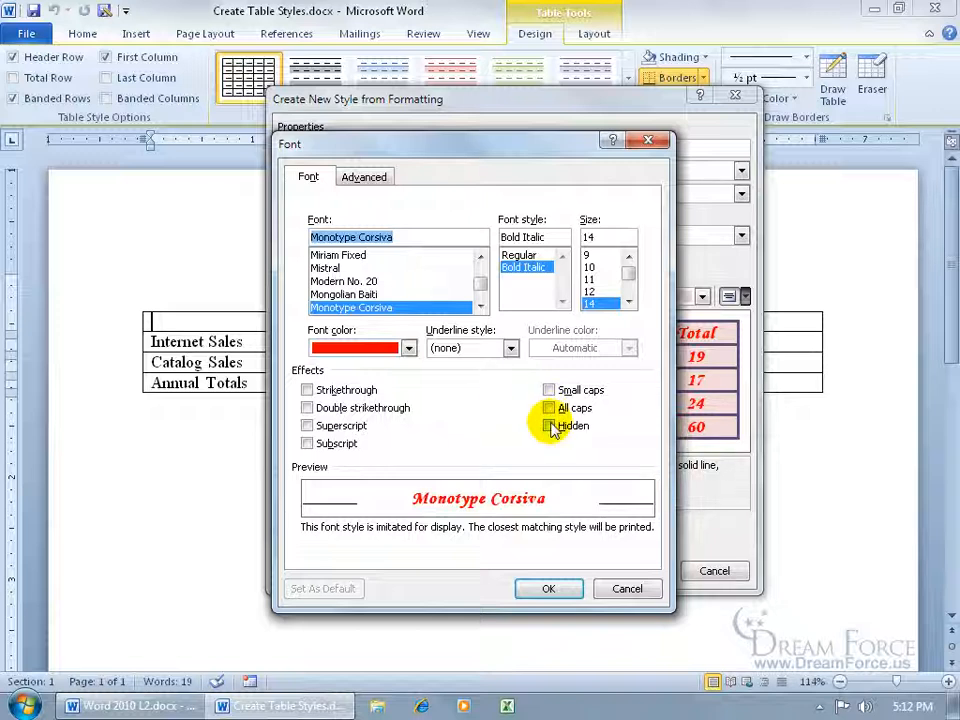
pyautogui.click(548, 588)
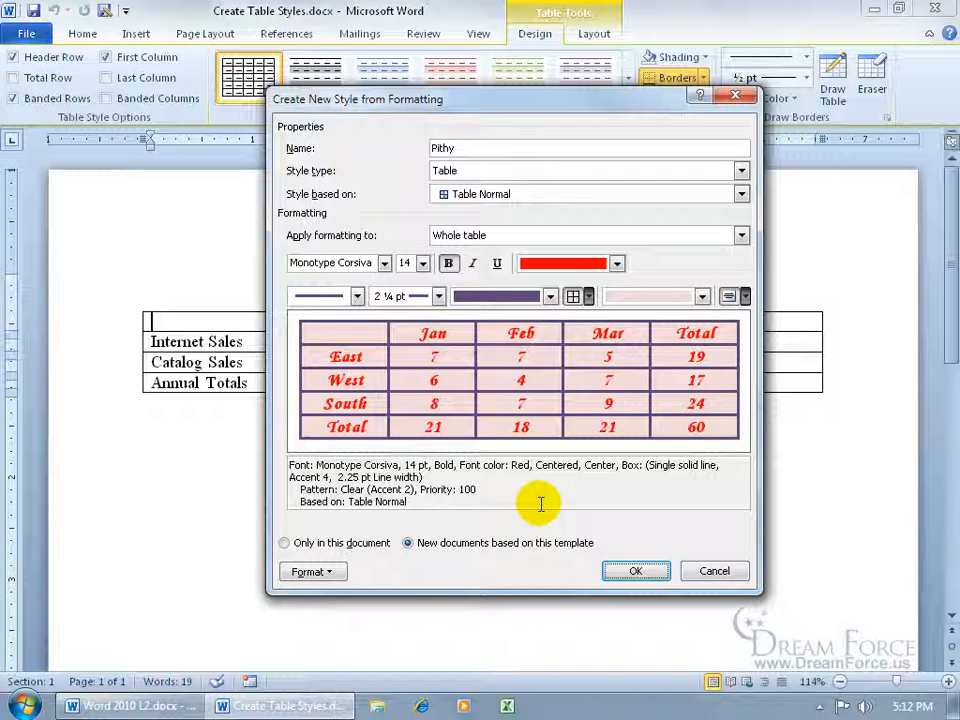
# Save the Pithy table style and apply it to the sales table from the custom styles.
pyautogui.click(632, 569)
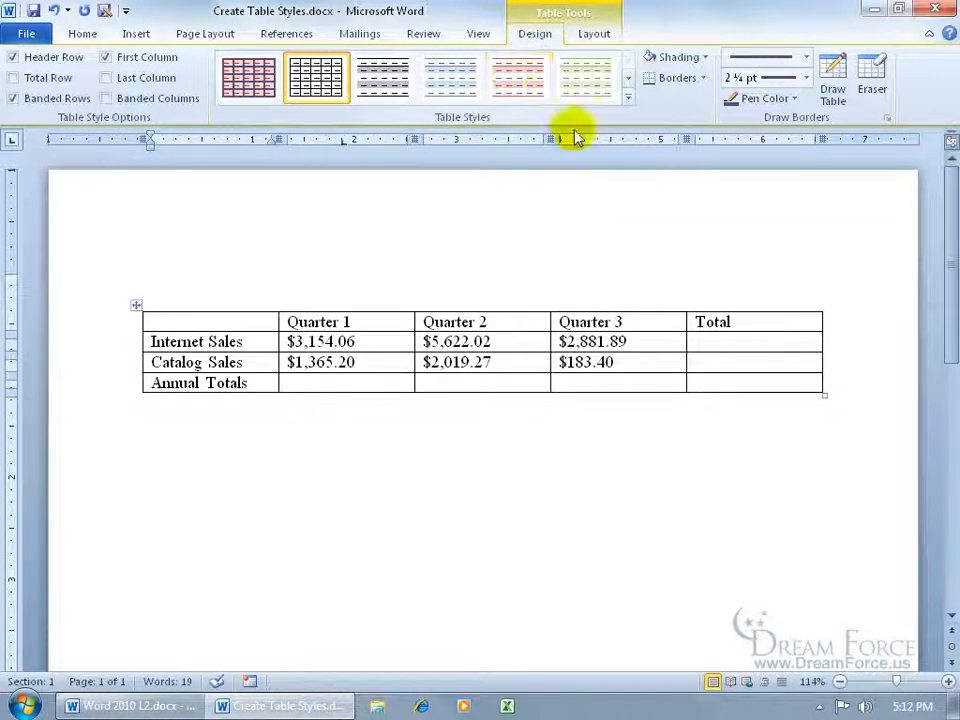
pyautogui.click(628, 97)
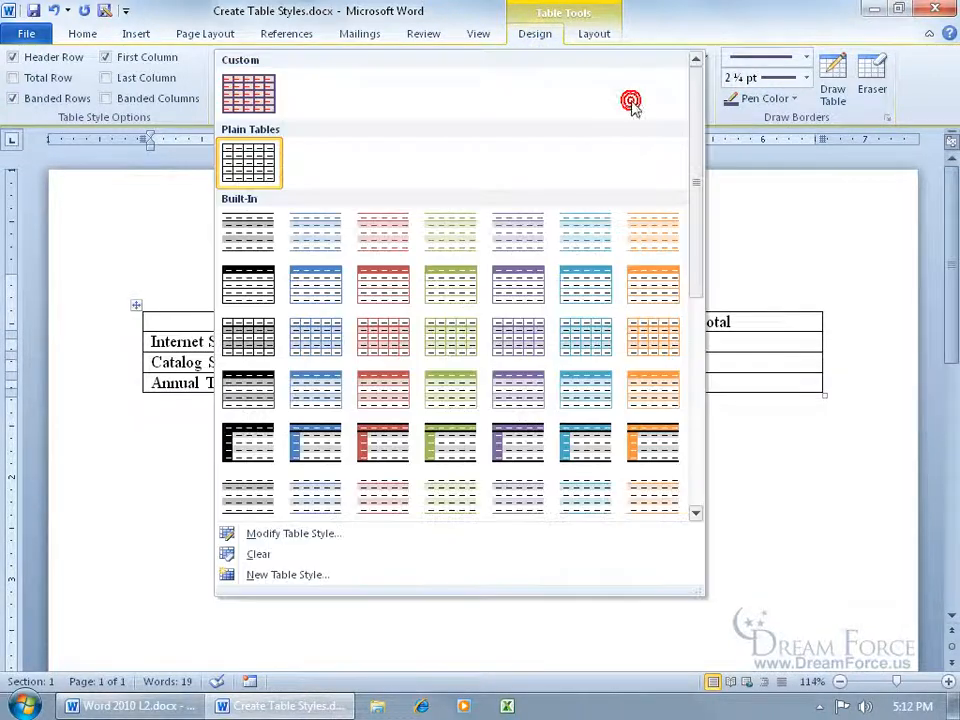
pyautogui.click(265, 97)
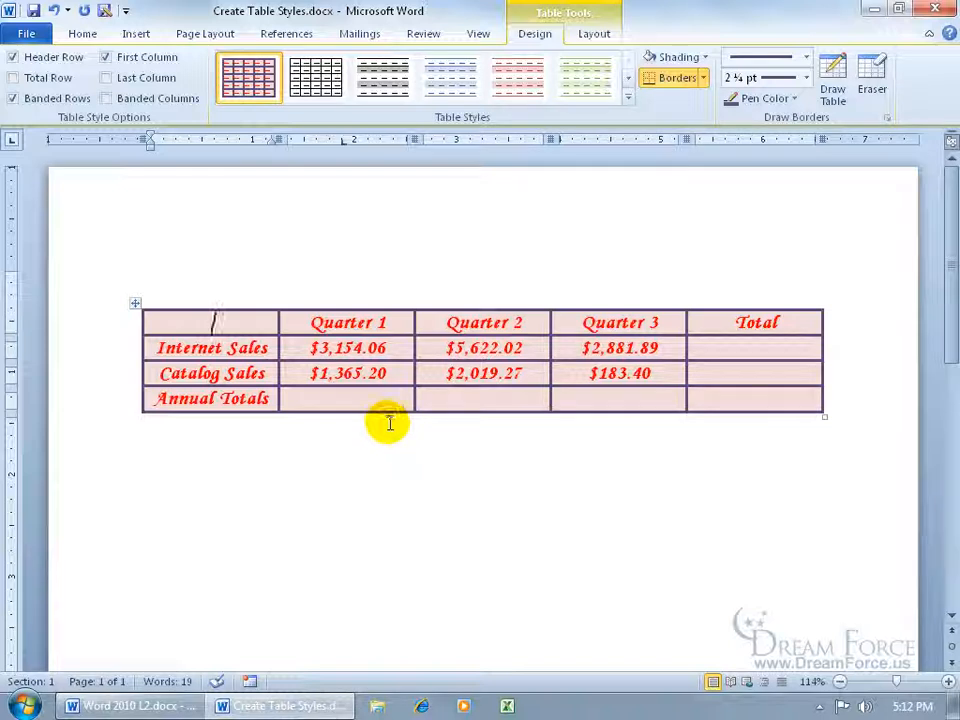
# Create a new blank document and insert a table with four columns and three rows.
pyautogui.click(30, 34)
pyautogui.click(50, 247)
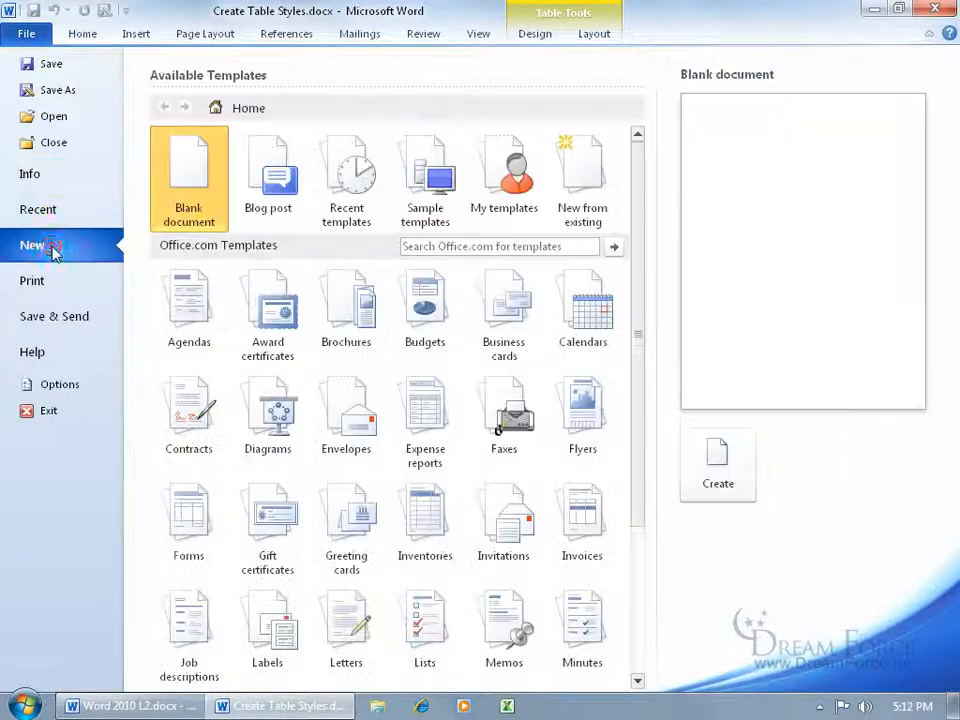
pyautogui.doubleClick(194, 177)
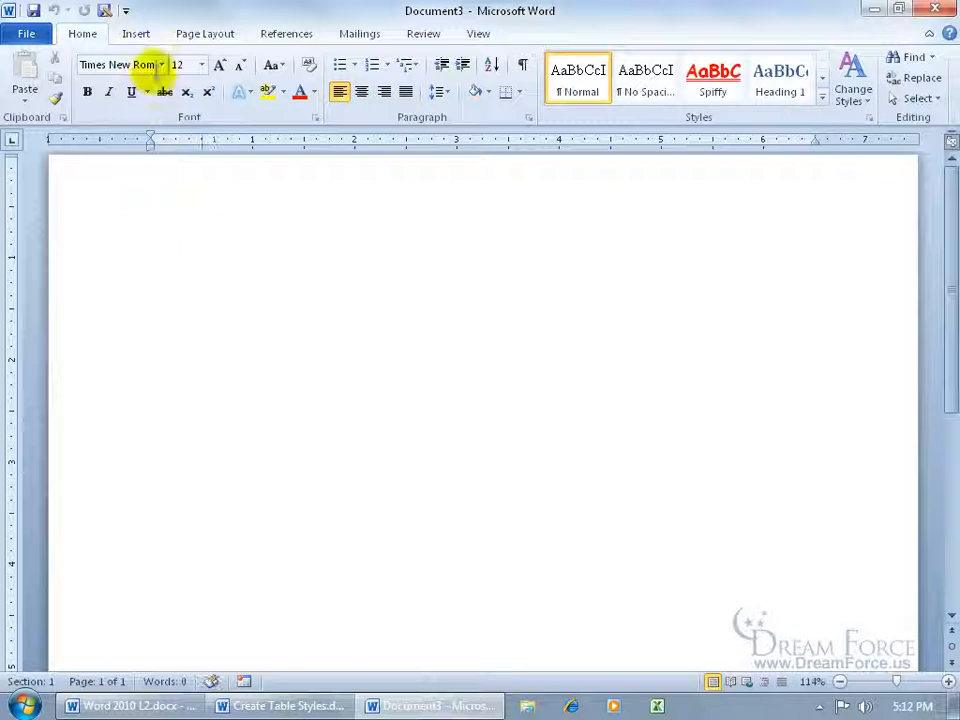
pyautogui.click(135, 34)
pyautogui.click(119, 92)
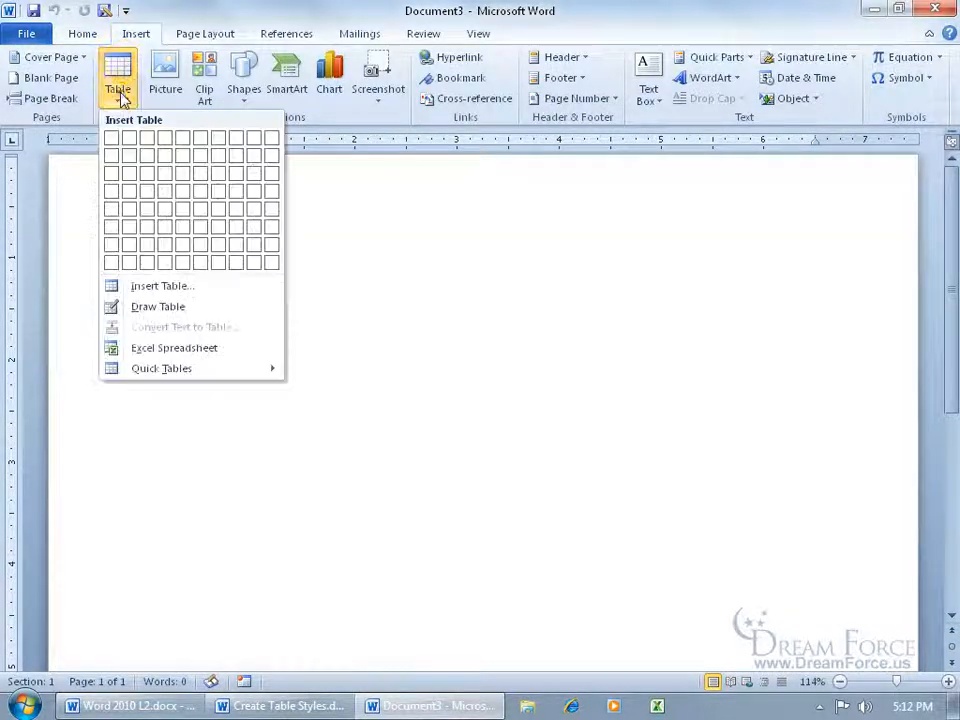
pyautogui.click(166, 172)
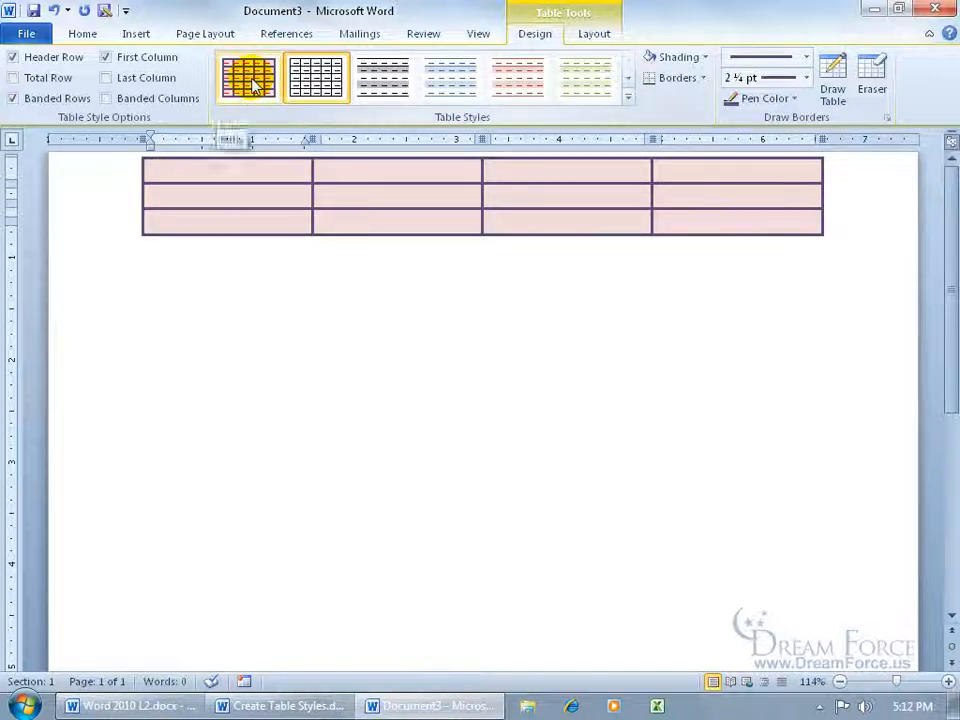
# Apply the Pithy style to the new table and enter "type" in its first cell.
pyautogui.click(252, 80)
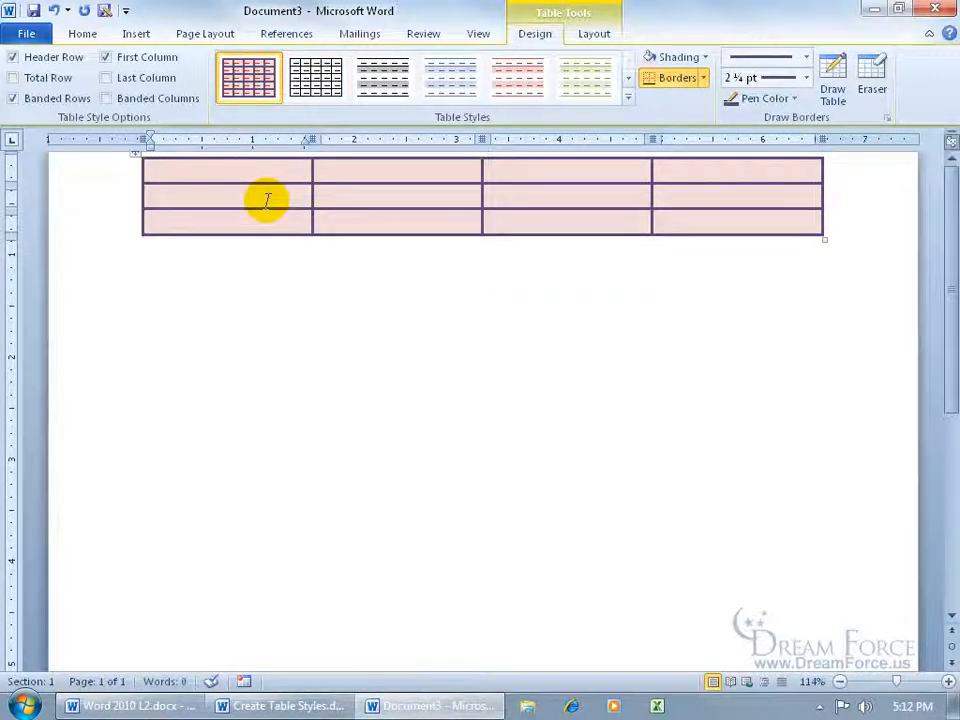
pyautogui.write('type')
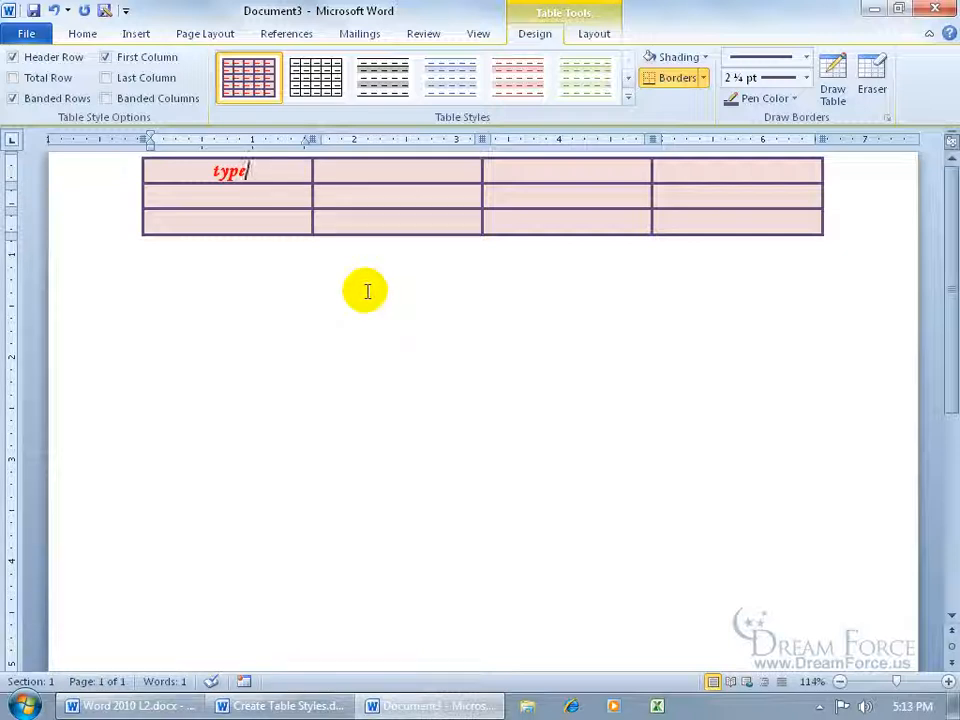
# Review the Pithy style's settings for modification and its other management options, leaving the style as it is.
pyautogui.rightClick(246, 82)
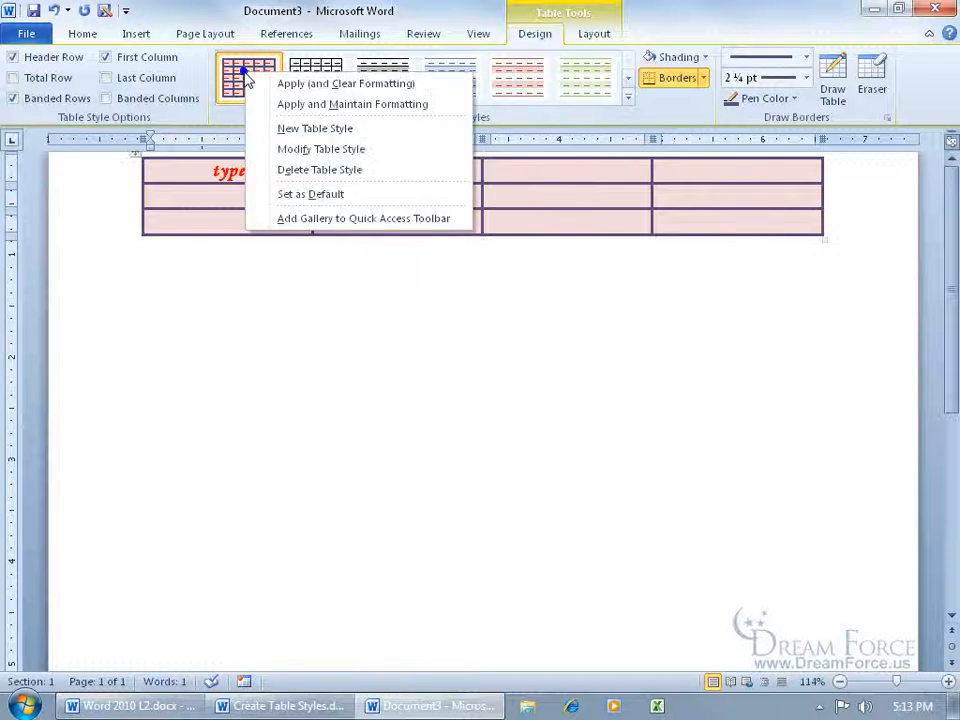
pyautogui.click(313, 149)
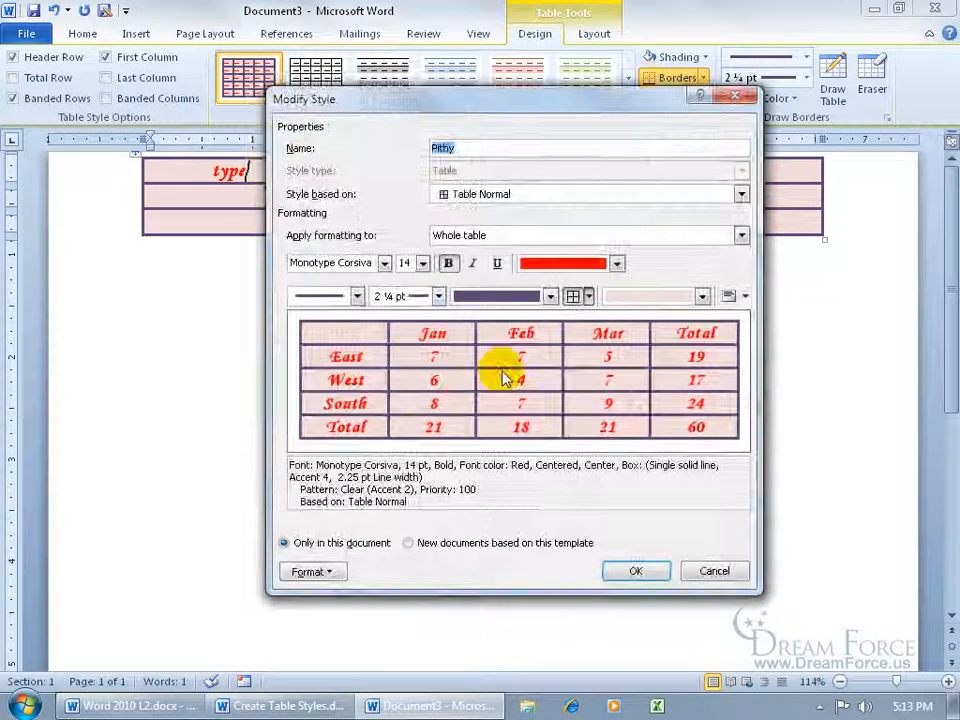
pyautogui.click(714, 571)
pyautogui.rightClick(249, 82)
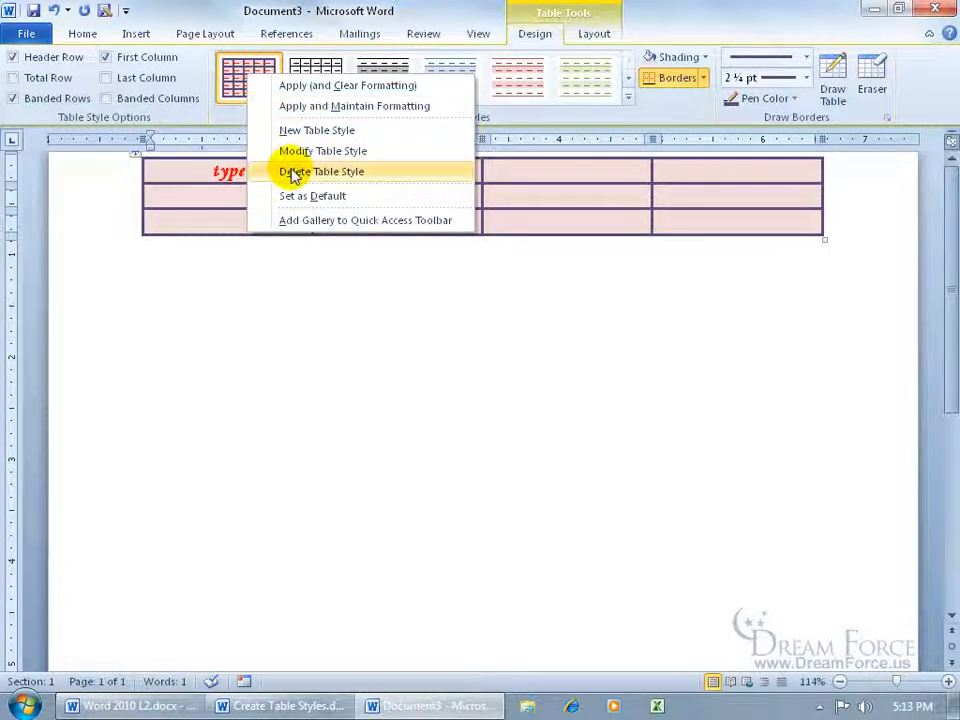
pyautogui.click(261, 268)
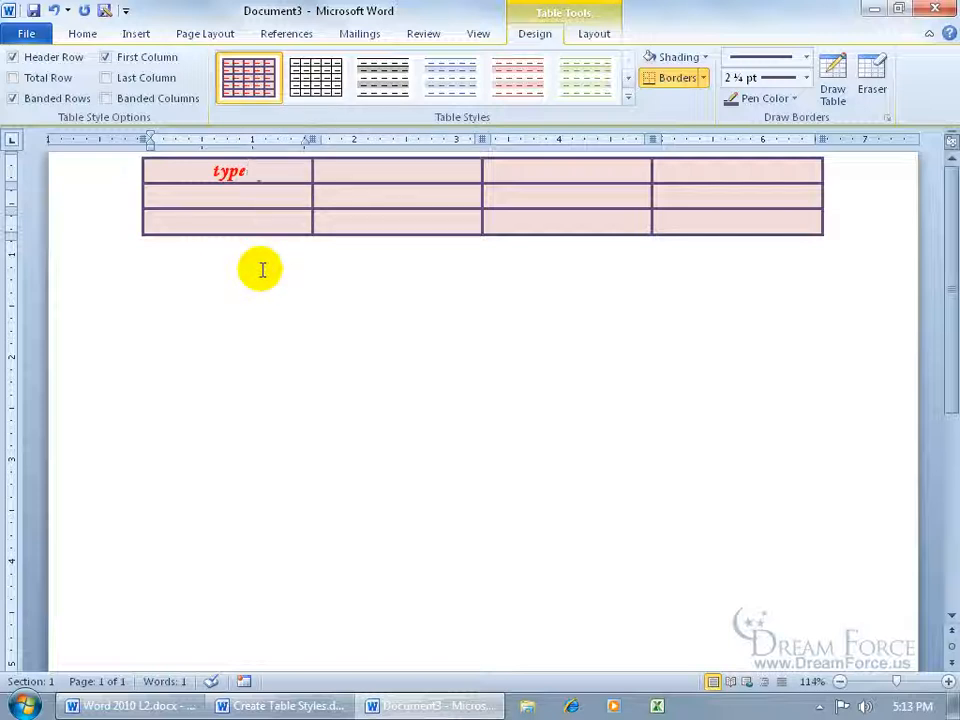
# Close the new test document without saving it and return to the sales table document.
pyautogui.click(935, 9)
pyautogui.click(478, 375)
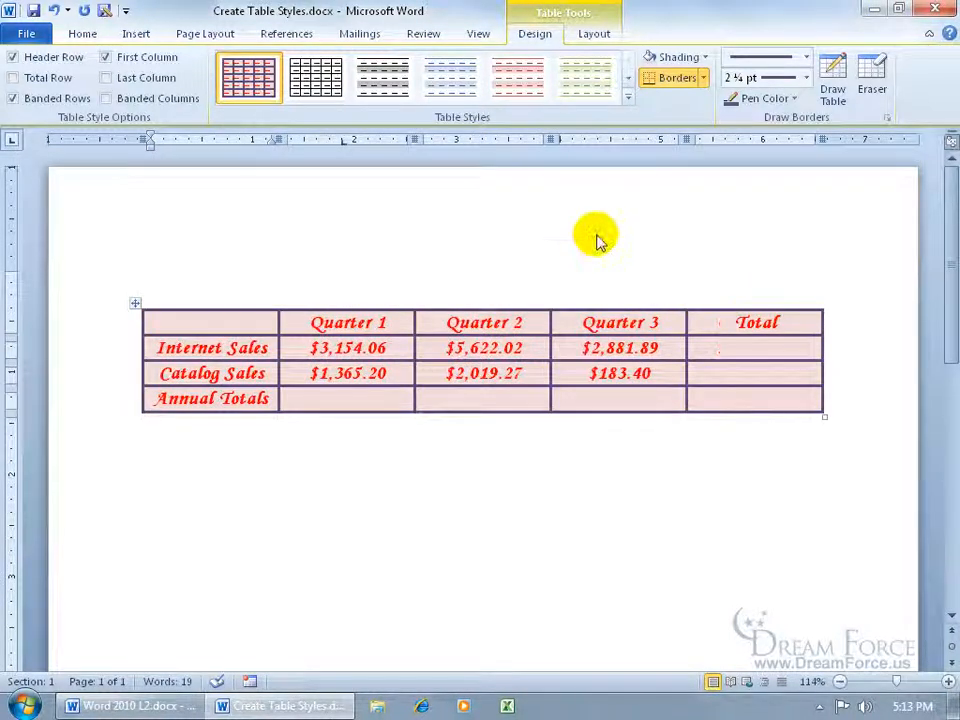